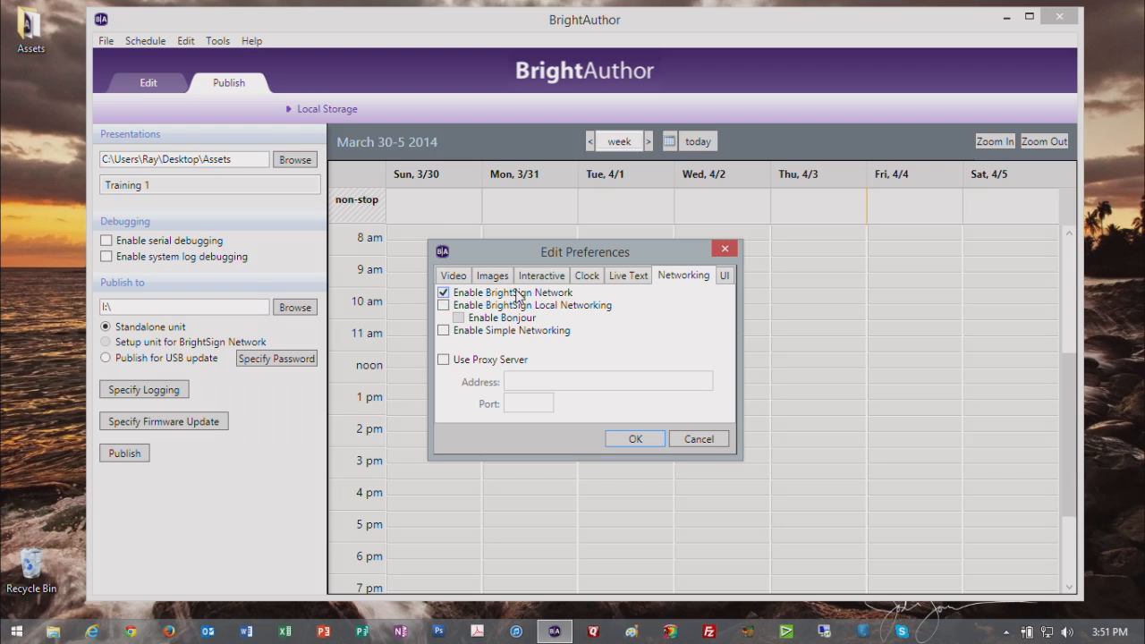
# Confirm enabling BrightSign Network in the preferences and sign in to the network account by entering the account password
pyautogui.click(635, 439)
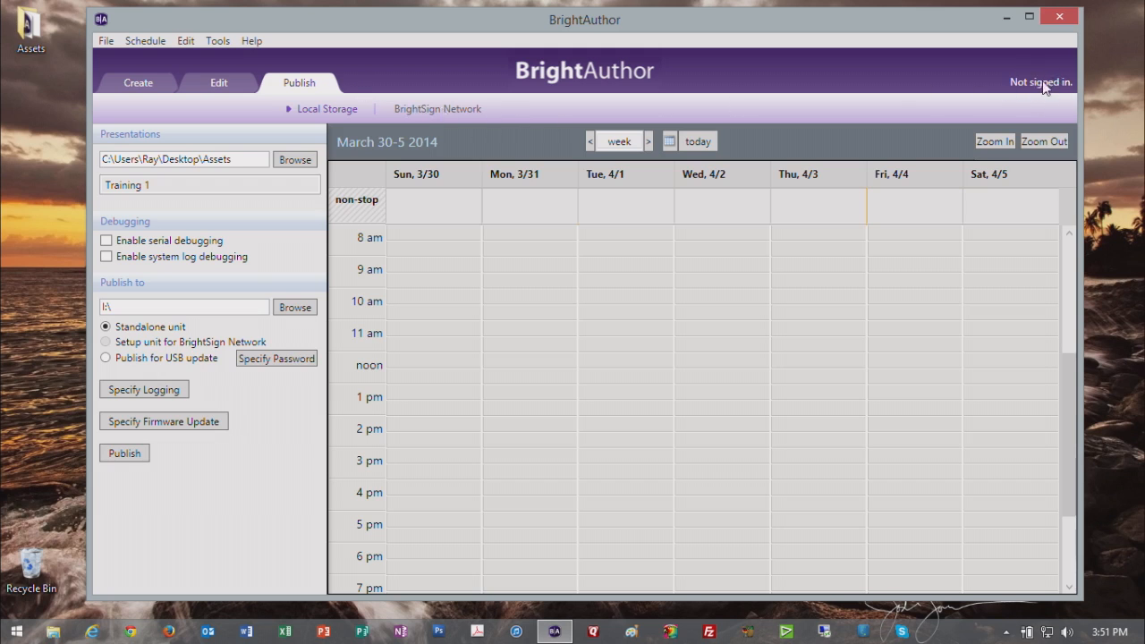
pyautogui.click(218, 41)
pyautogui.click(253, 97)
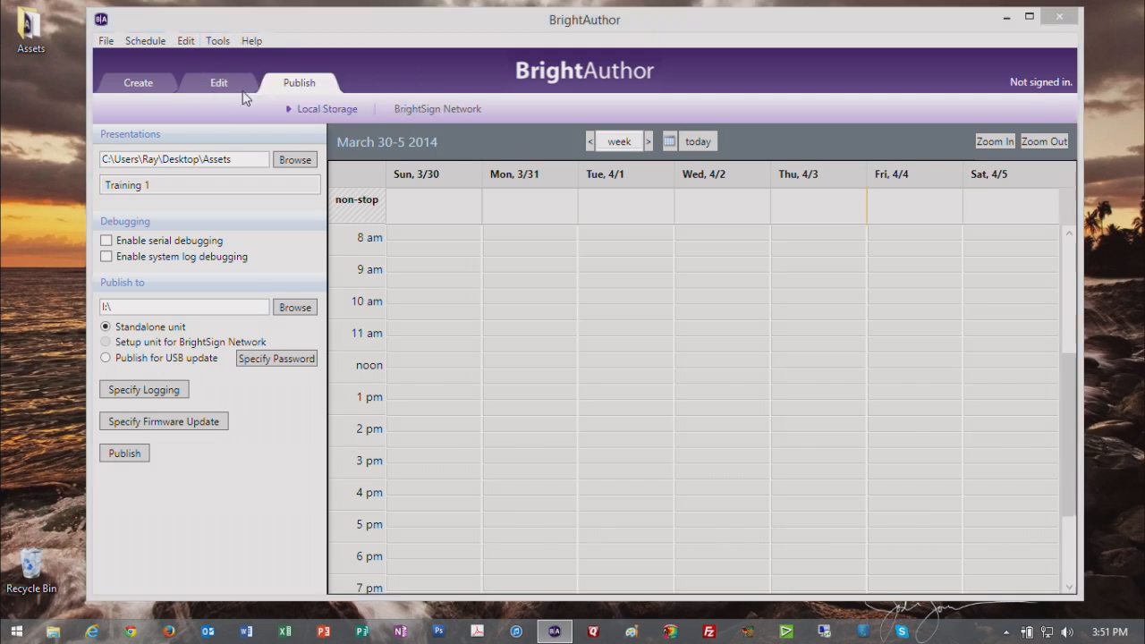
pyautogui.write('•••••••••')
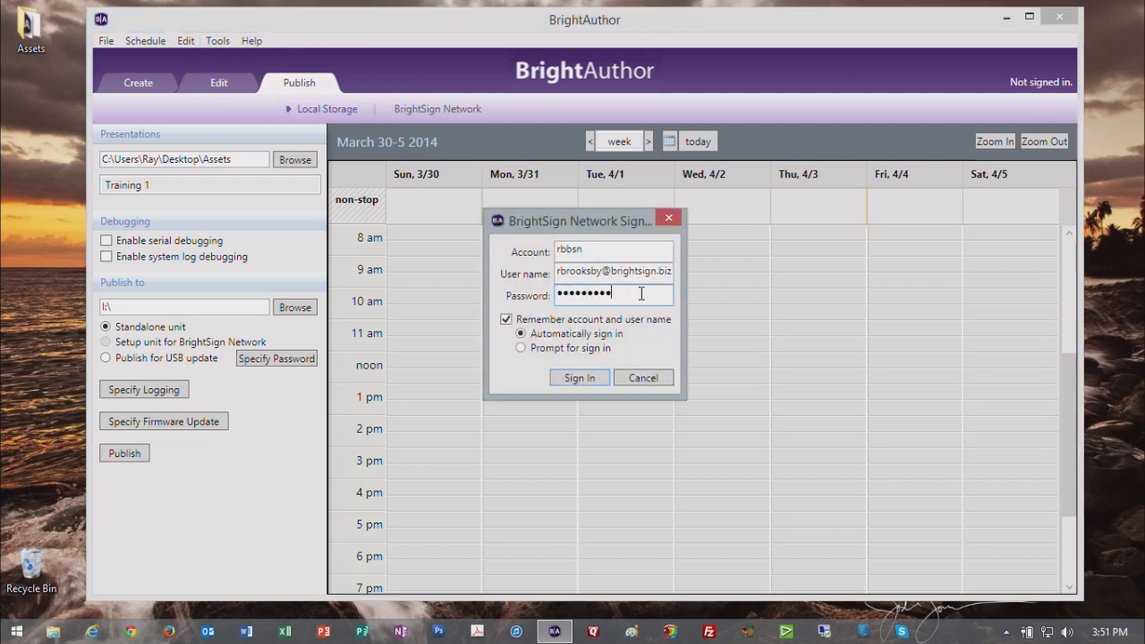
pyautogui.click(585, 378)
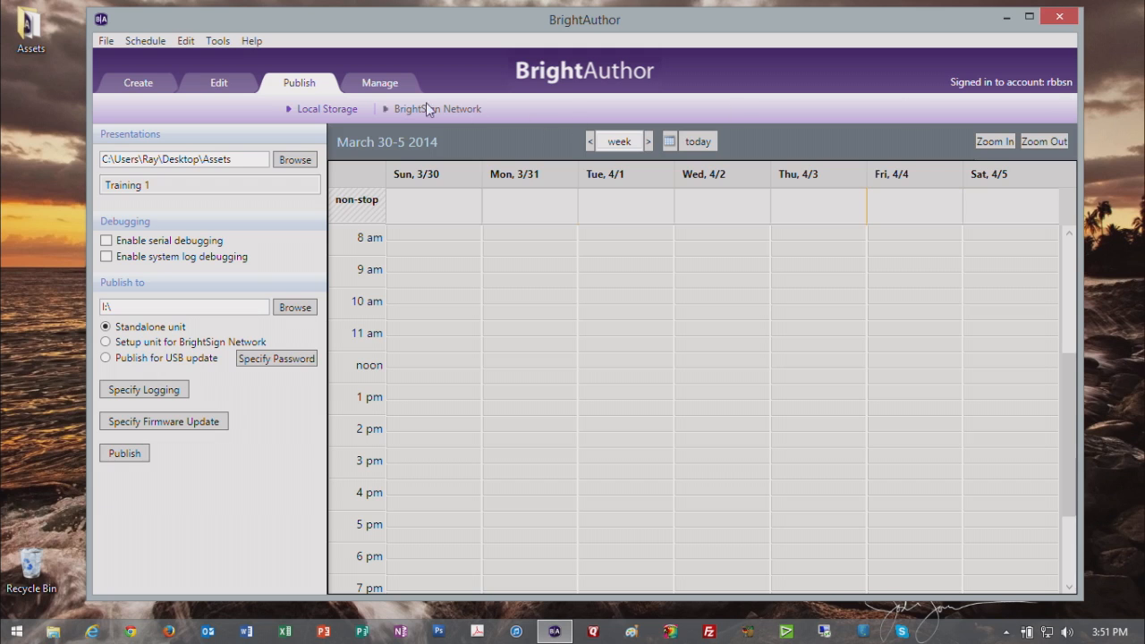
# Check the network status of the XD1230 player in the XD Players group, then collapse the group
pyautogui.click(382, 87)
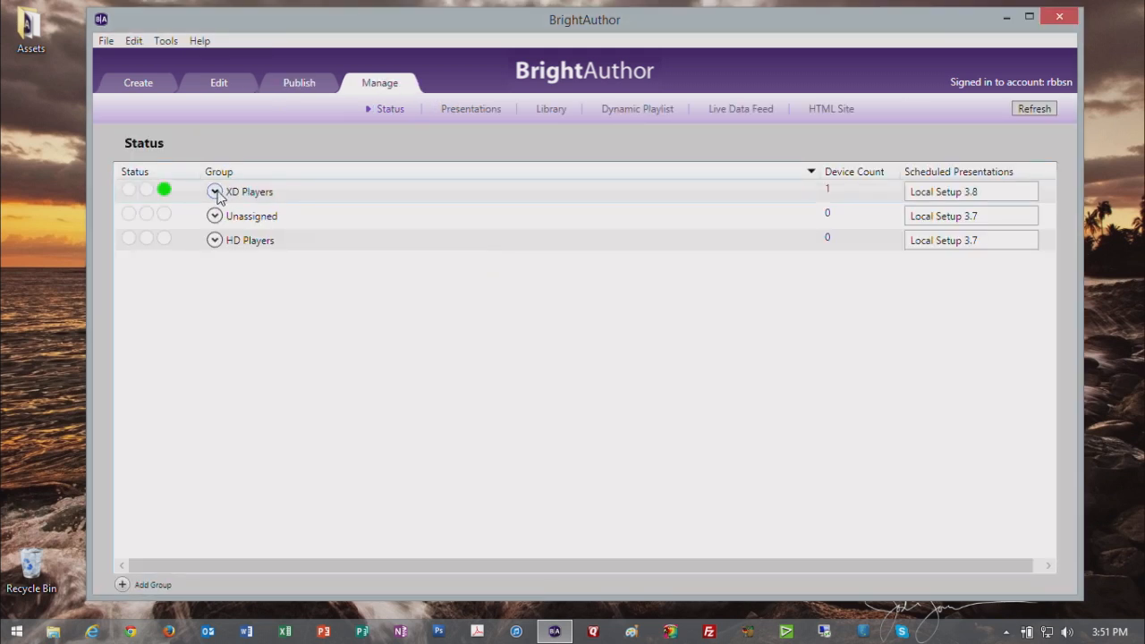
pyautogui.click(215, 193)
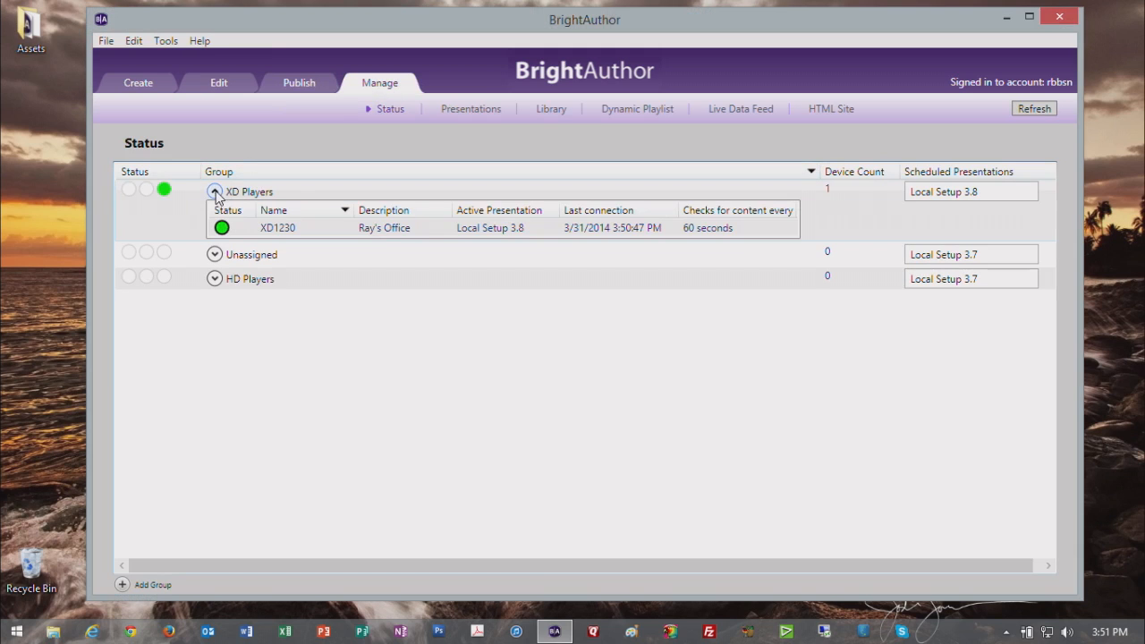
pyautogui.click(322, 233)
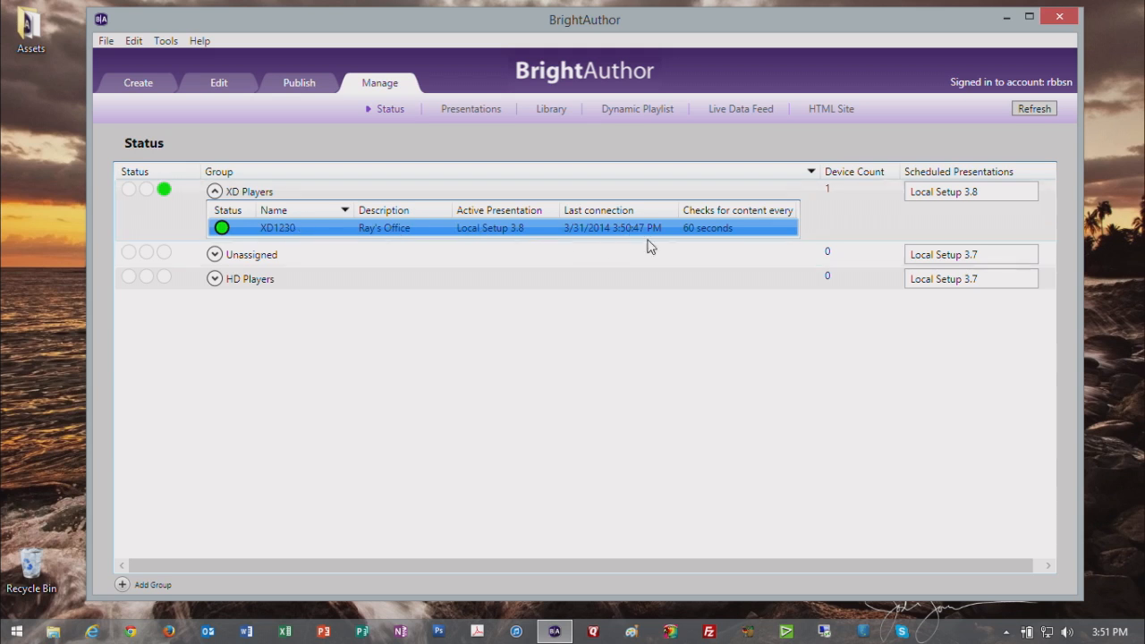
pyautogui.click(215, 192)
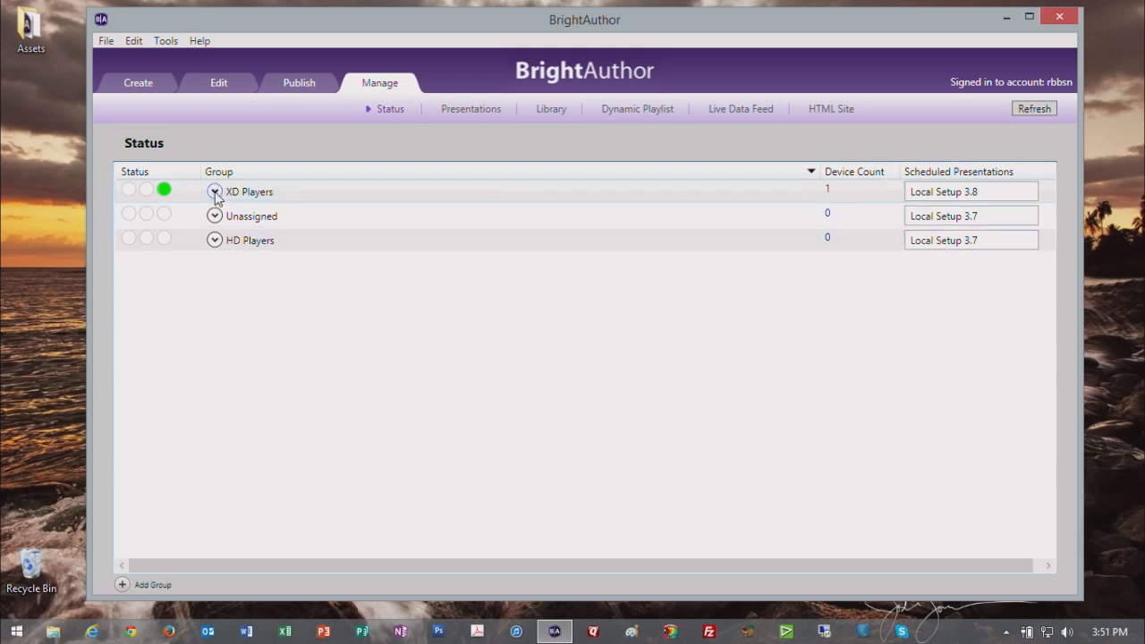
# Open the BrightSign Network schedule for HD Players, browse its presentations and delete the non-stop Local Setup 3.7 event
pyautogui.click(296, 85)
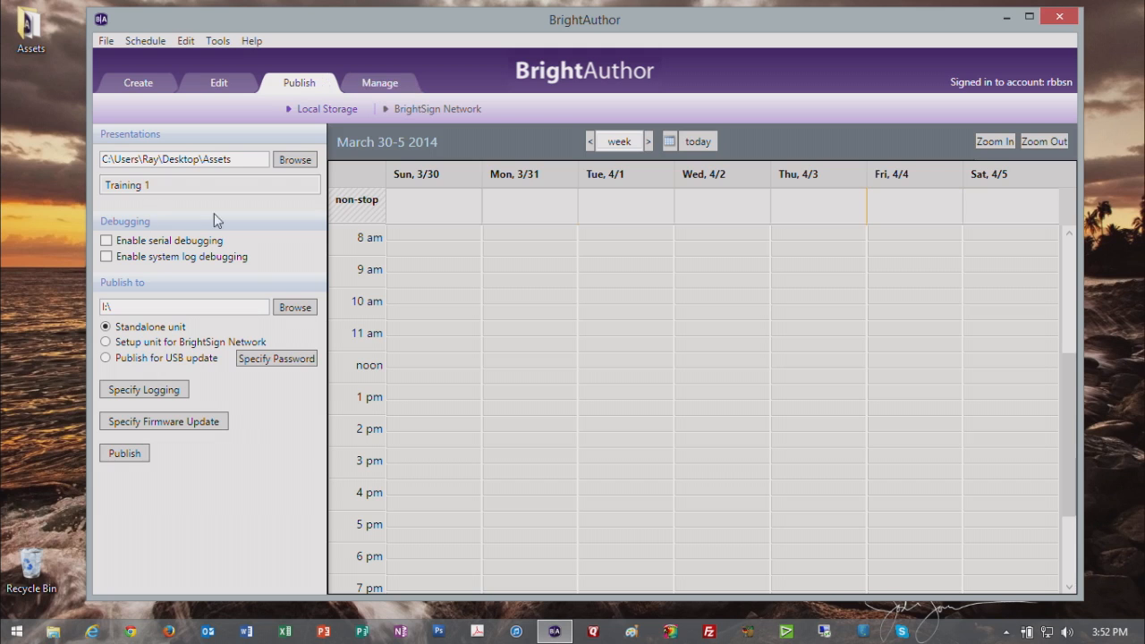
pyautogui.click(427, 110)
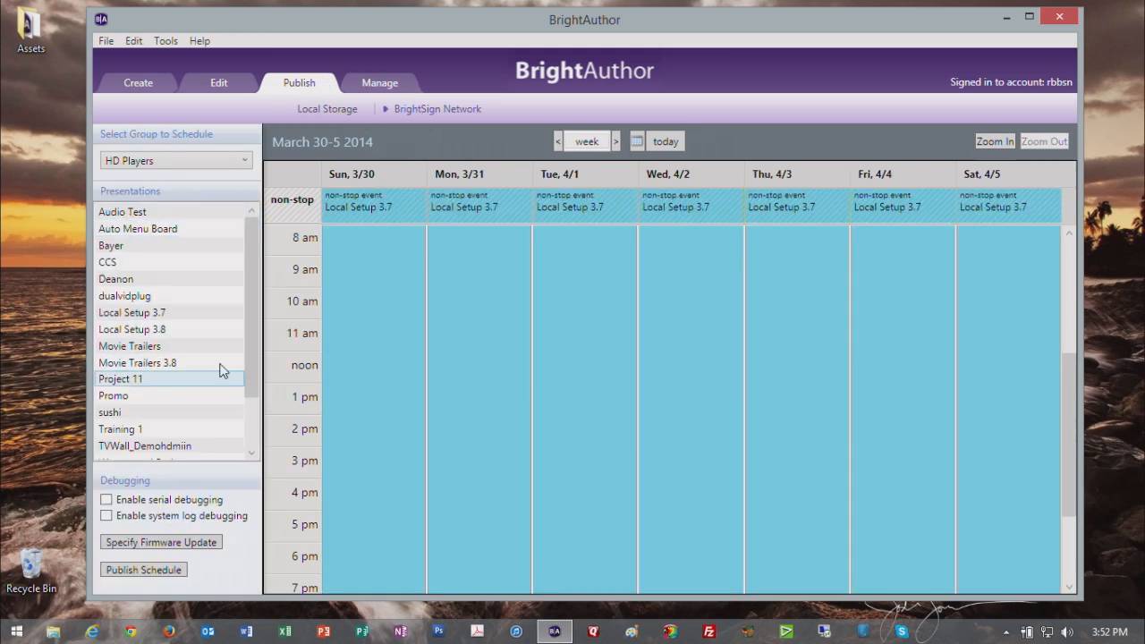
pyautogui.scroll(-2, 255, 311)
pyautogui.scroll(2, 260, 366)
pyautogui.scroll(-2, 264, 371)
pyautogui.scroll(2, 256, 358)
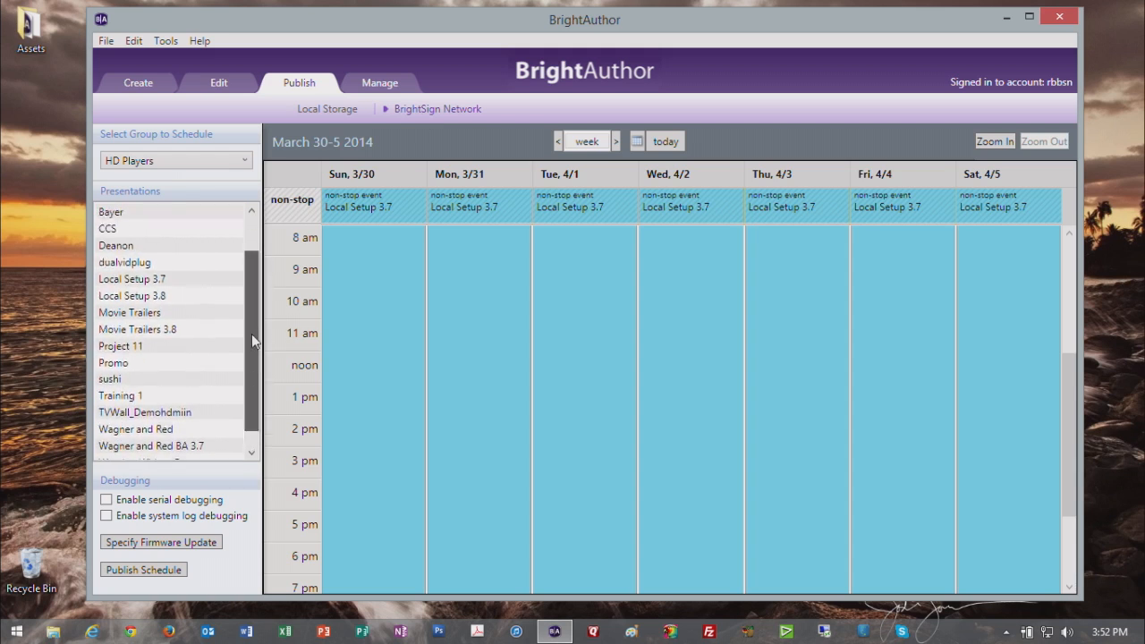
pyautogui.scroll(-2, 257, 327)
pyautogui.scroll(2, 248, 376)
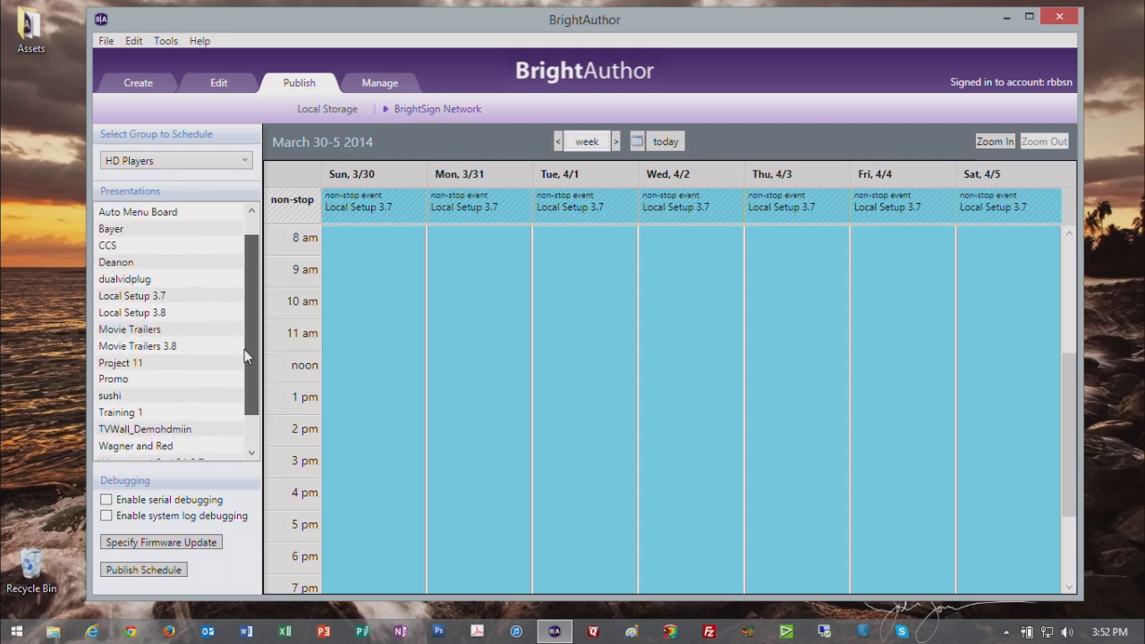
pyautogui.scroll(-2, 249, 351)
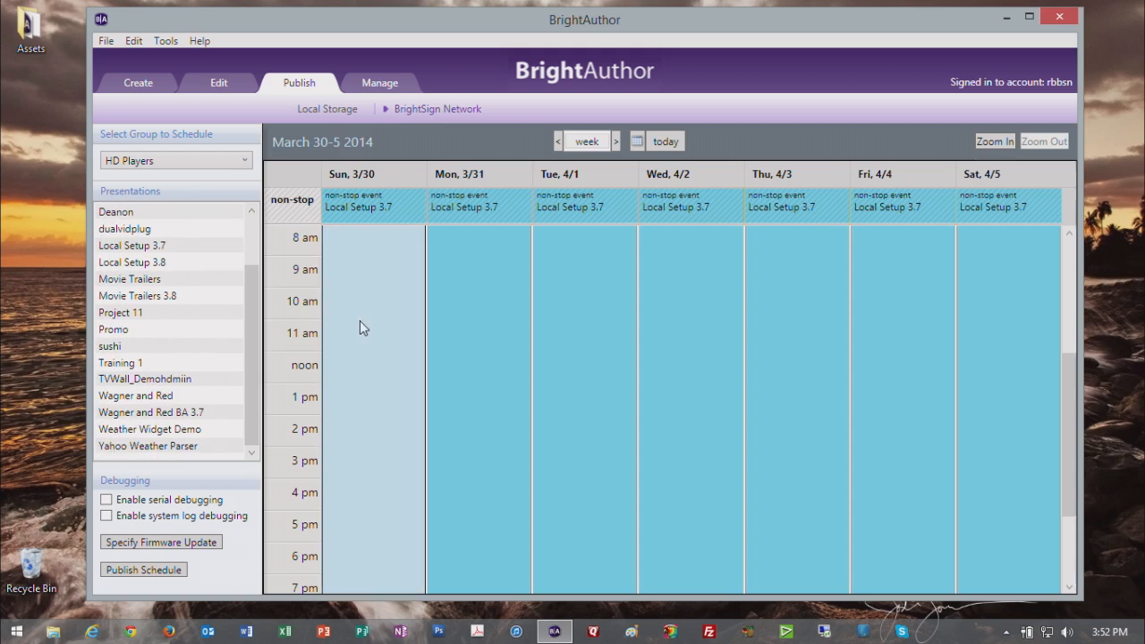
pyautogui.press('Delete')
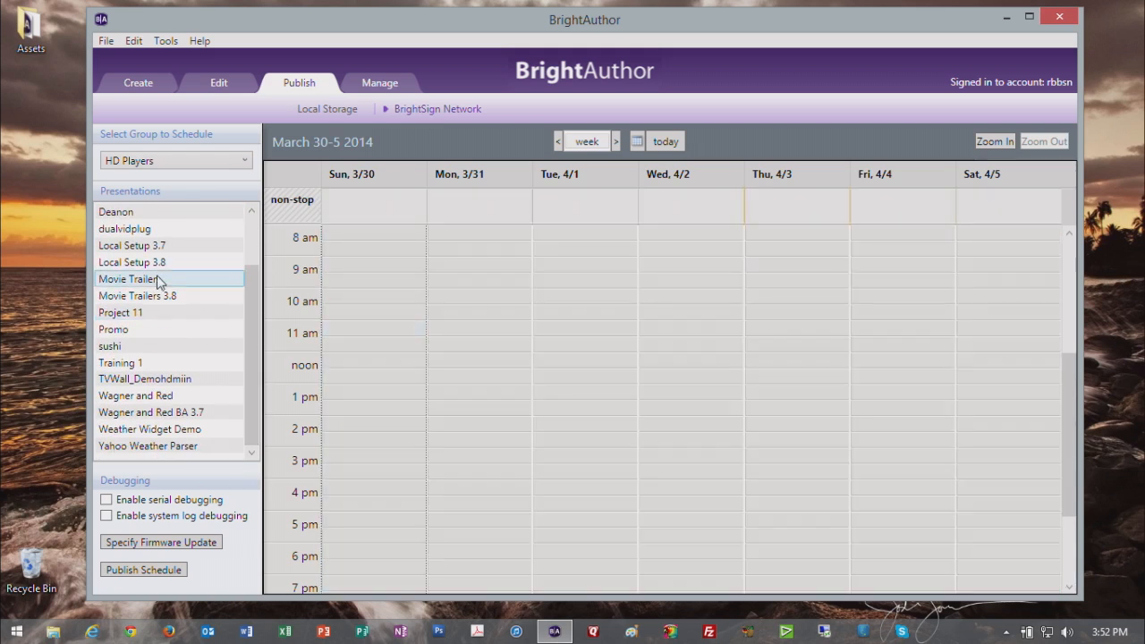
# Leave the schedule for presentation editing, publishing the empty schedule to the HD Players group
pyautogui.moveTo(246, 352); pyautogui.dragTo(248, 425)
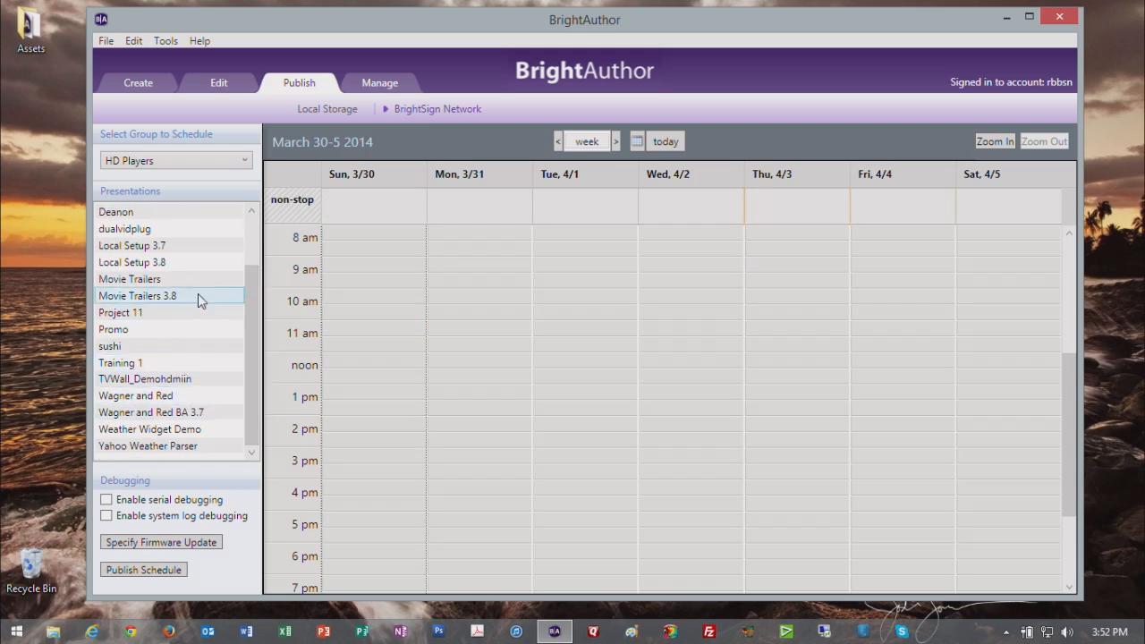
pyautogui.click(166, 367)
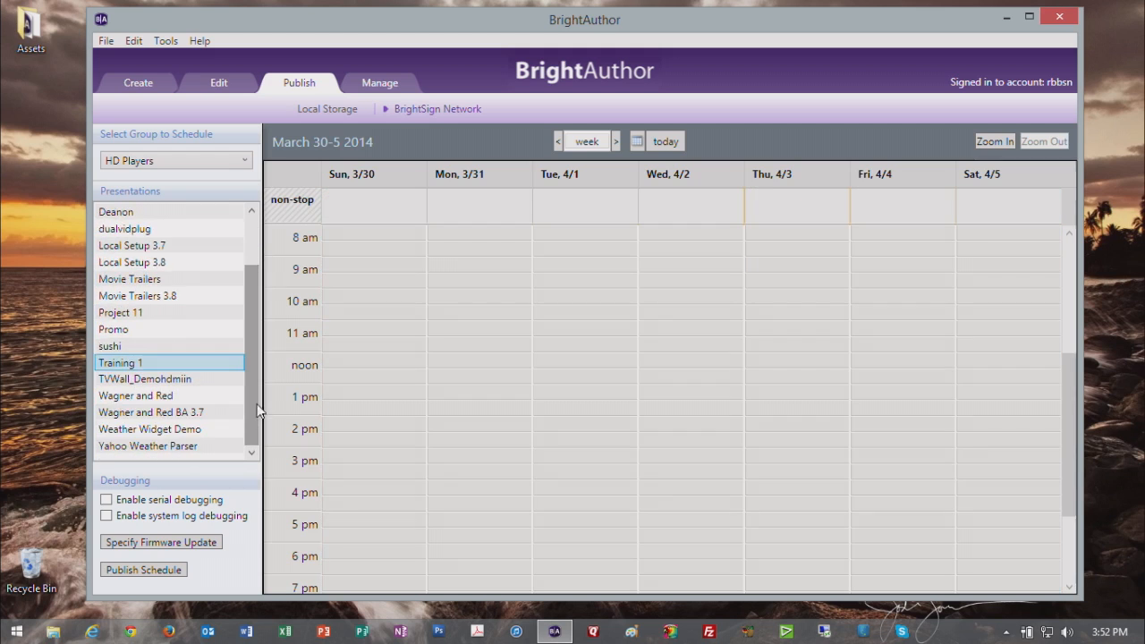
pyautogui.click(226, 82)
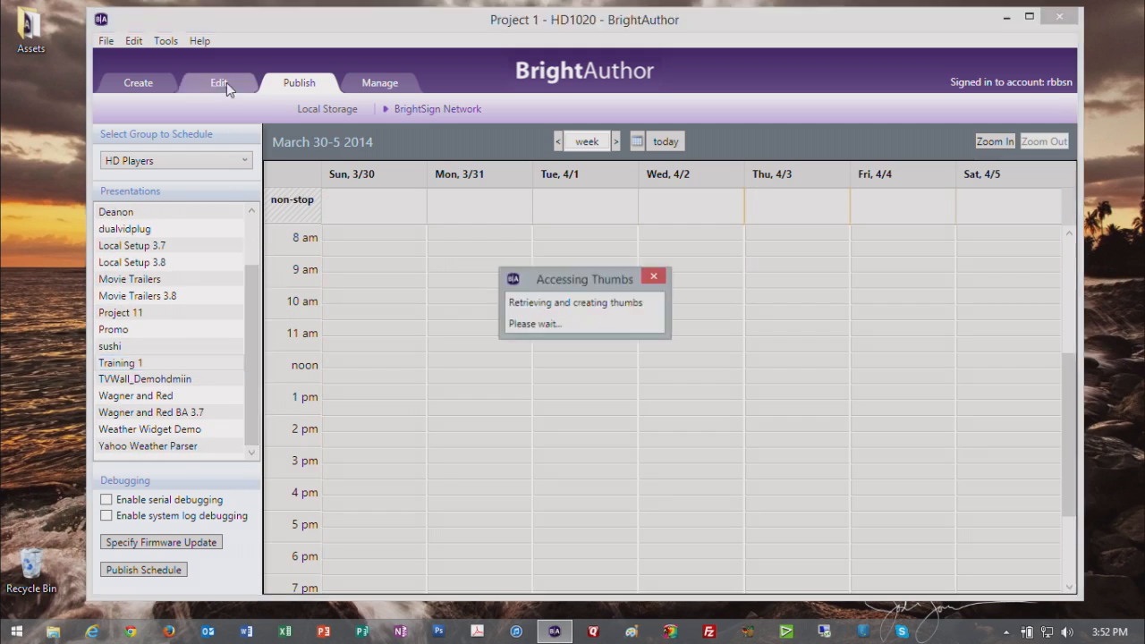
pyautogui.click(650, 376)
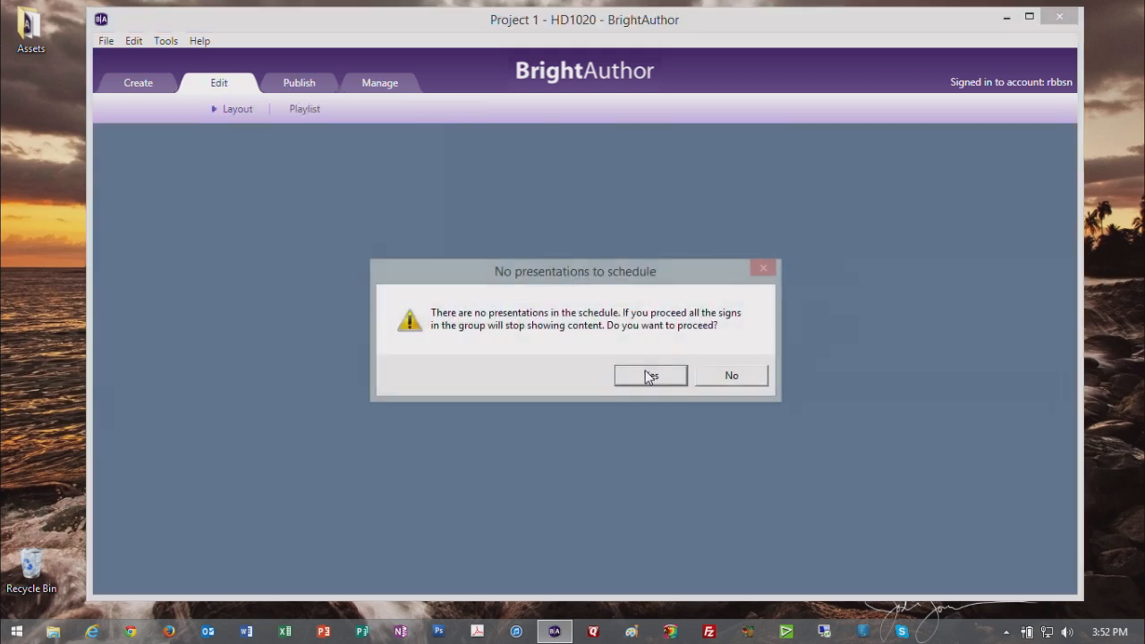
pyautogui.click(649, 376)
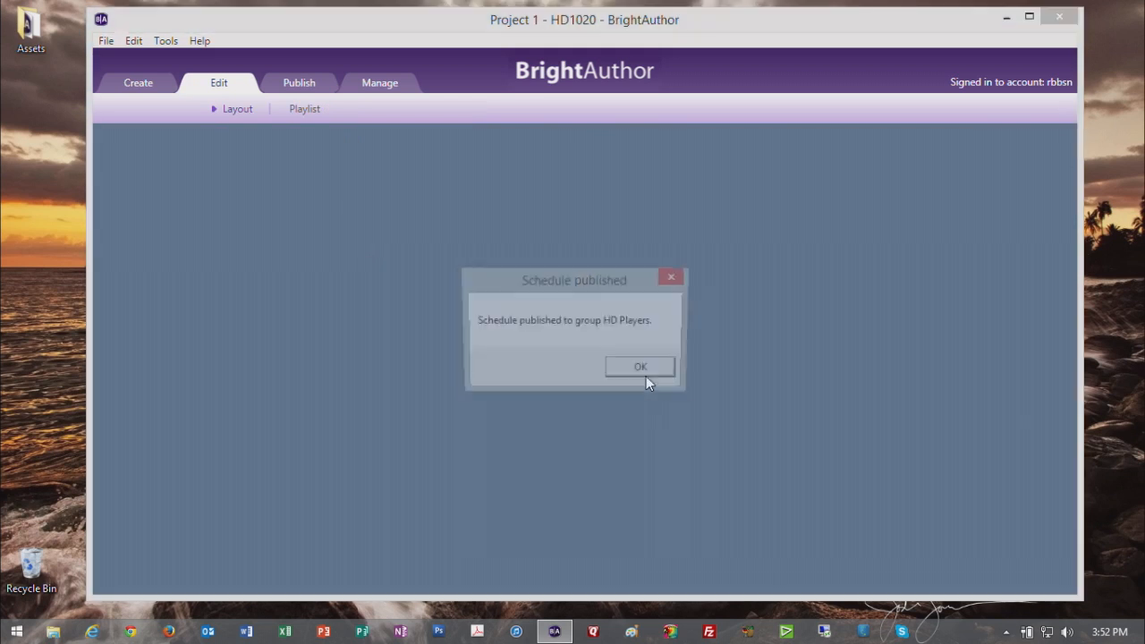
pyautogui.click(624, 369)
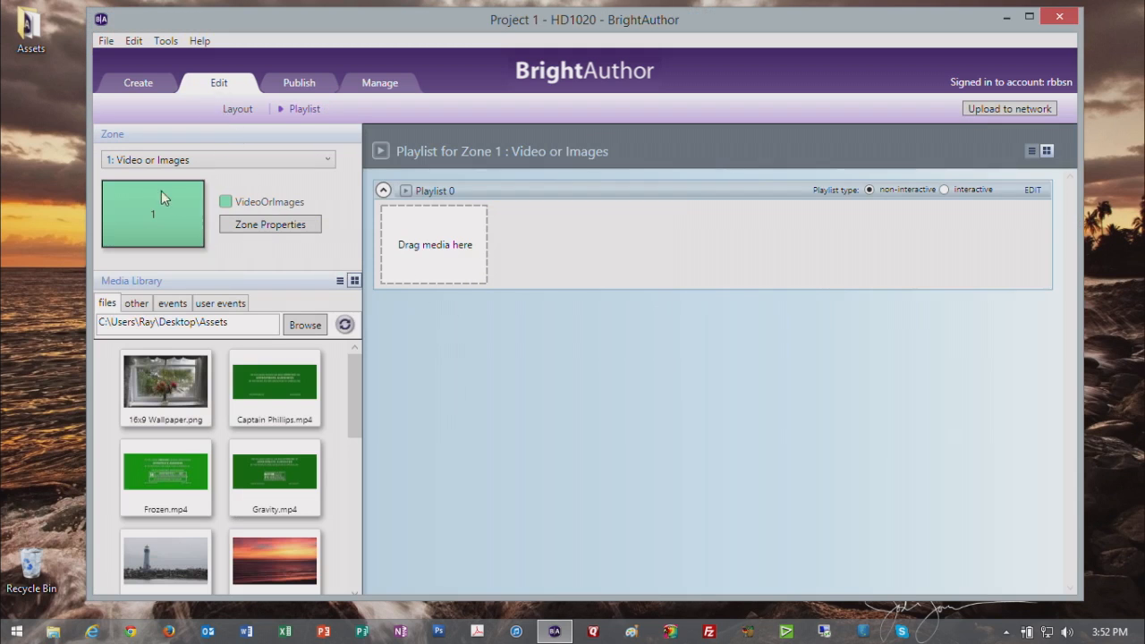
# Open the recent presentation Training 1.bpf and review the playlists of its Main Zone and Image zone
pyautogui.click(106, 40)
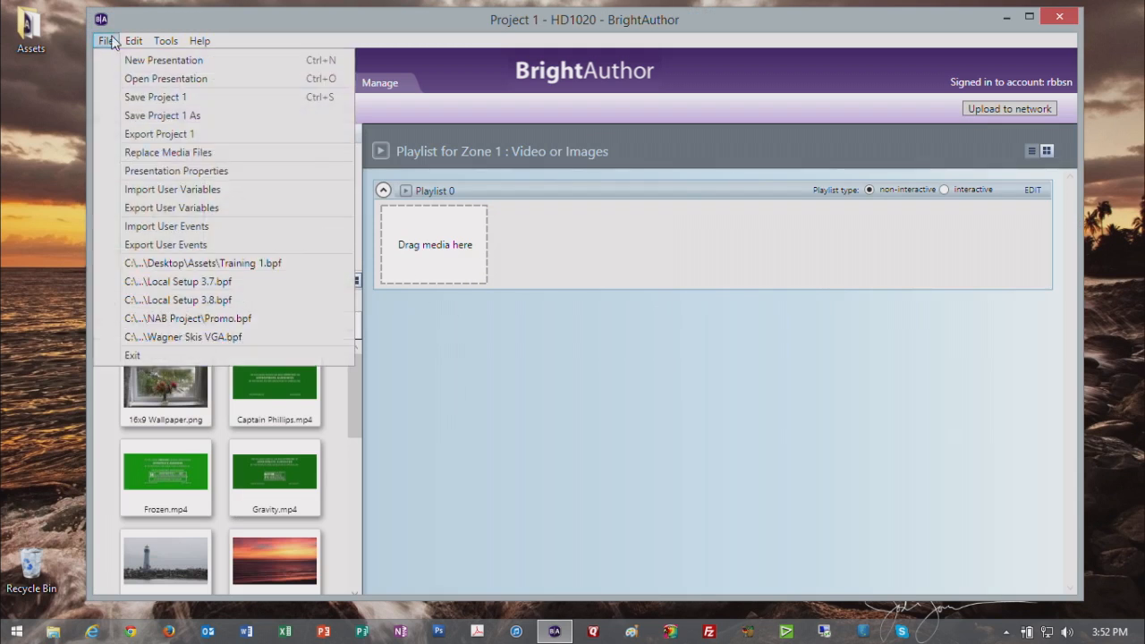
pyautogui.click(204, 263)
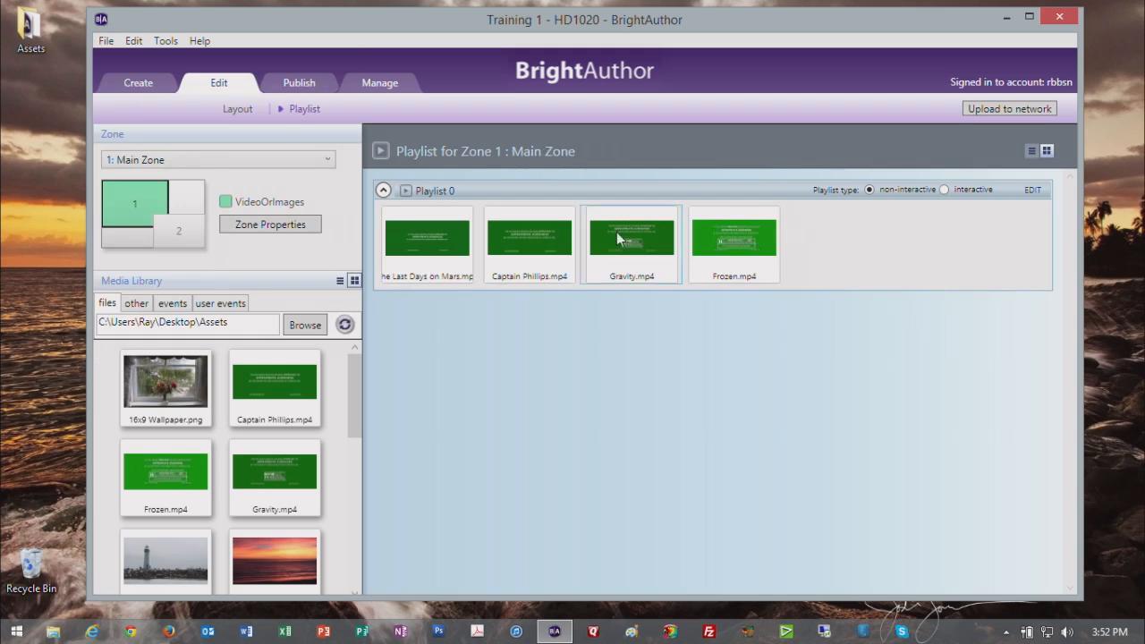
pyautogui.moveTo(354, 391); pyautogui.dragTo(354, 342)
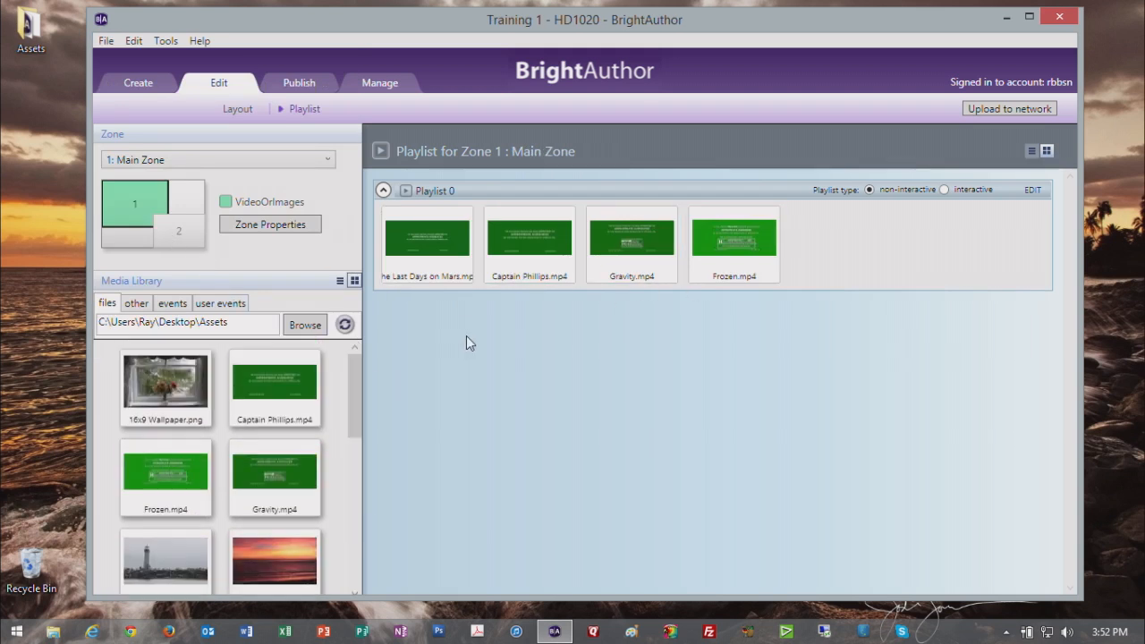
pyautogui.click(181, 228)
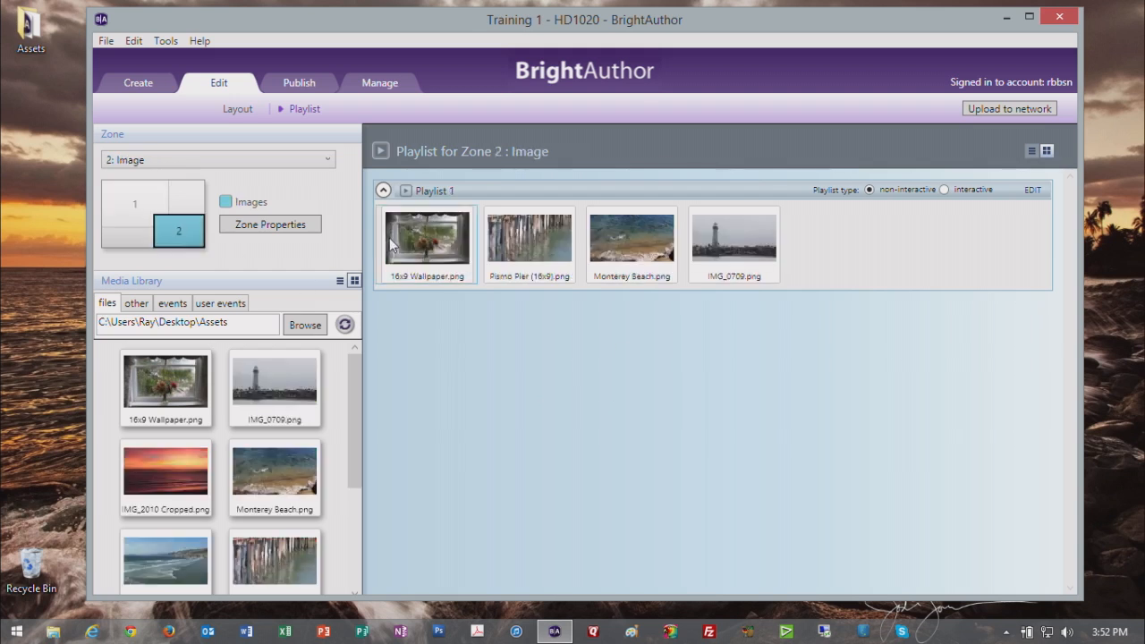
pyautogui.click(128, 200)
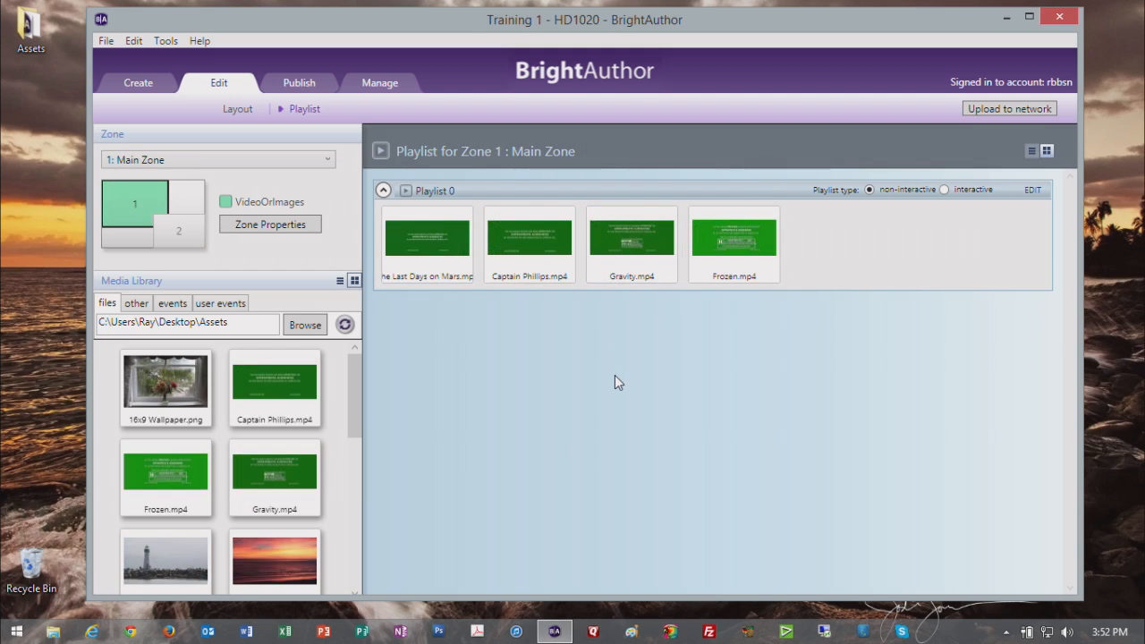
# Upload the Training 1 presentation to the network, overwriting the existing copy there
pyautogui.click(1011, 109)
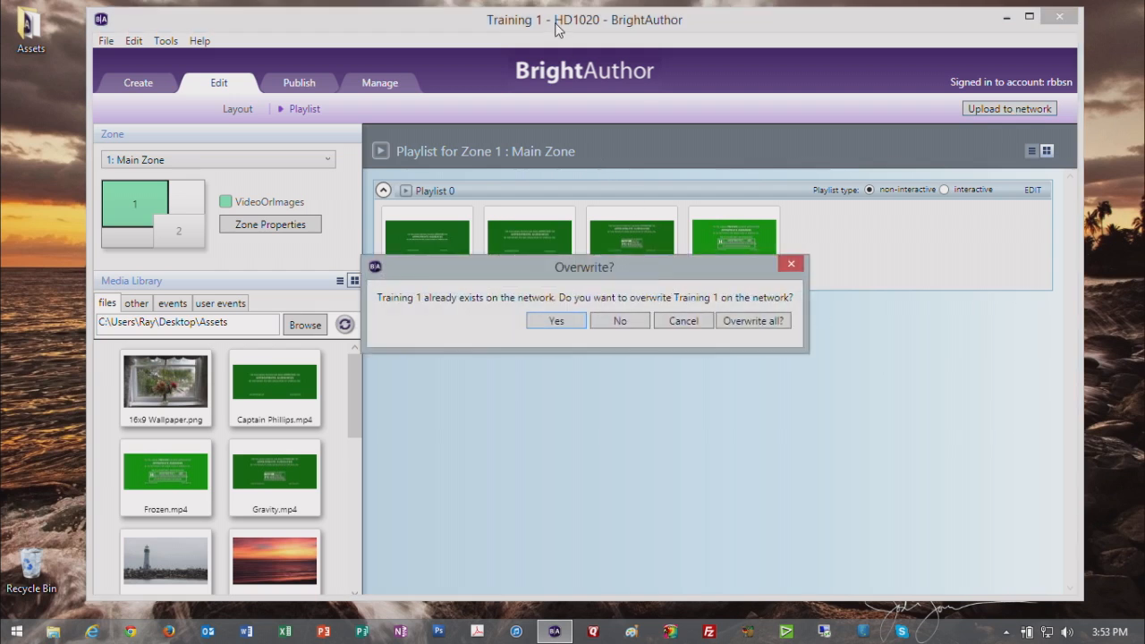
pyautogui.click(575, 320)
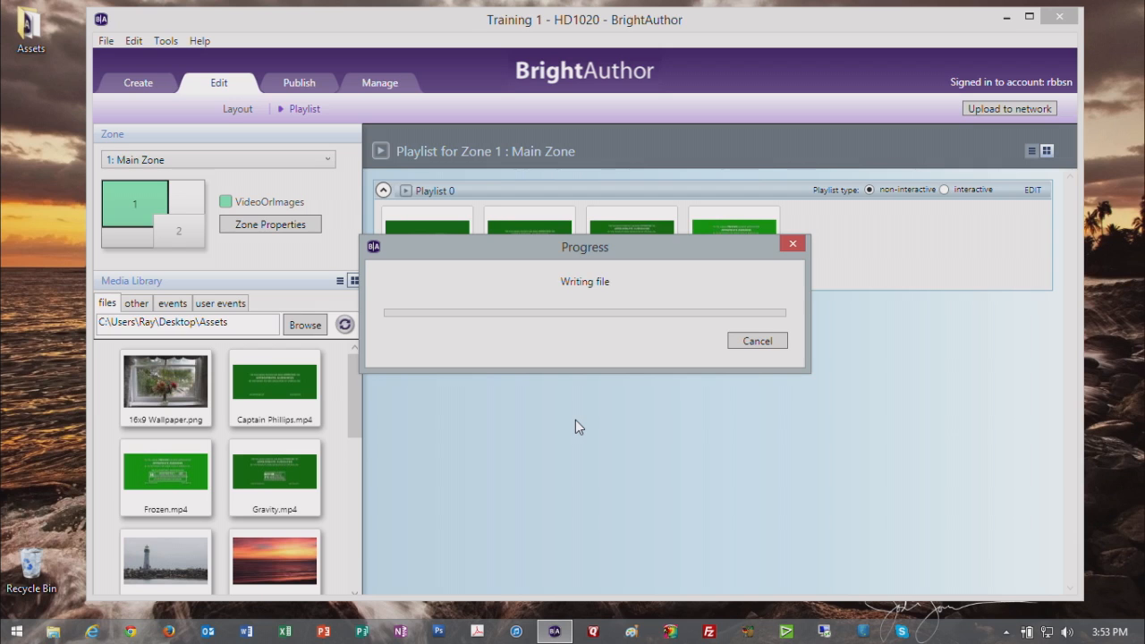
pyautogui.moveTo(623, 250); pyautogui.dragTo(666, 333)
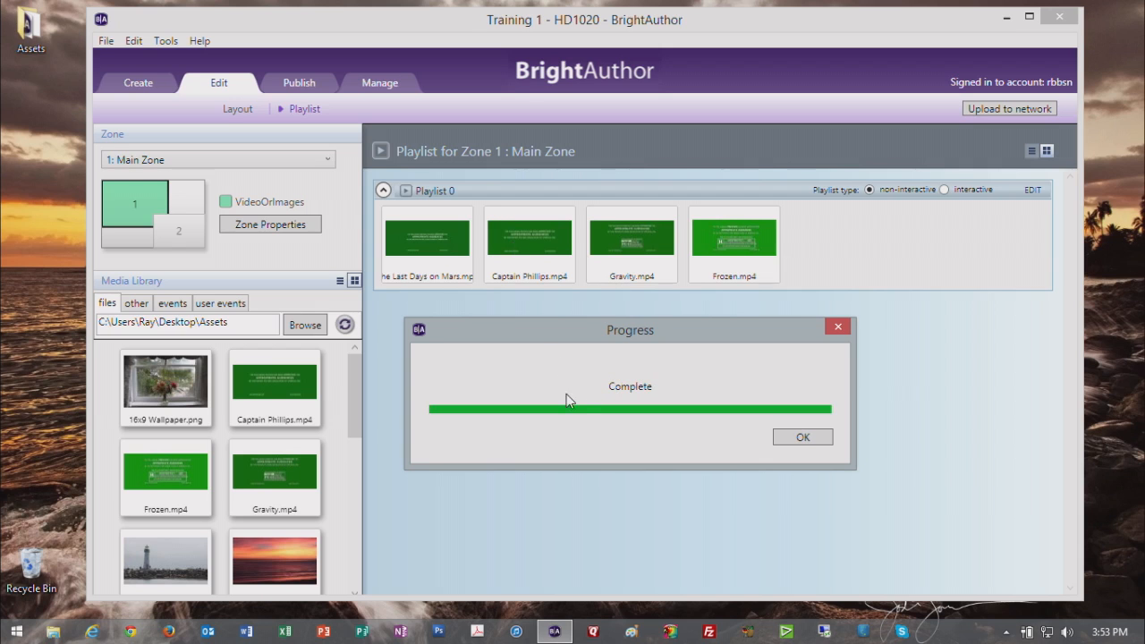
pyautogui.click(801, 438)
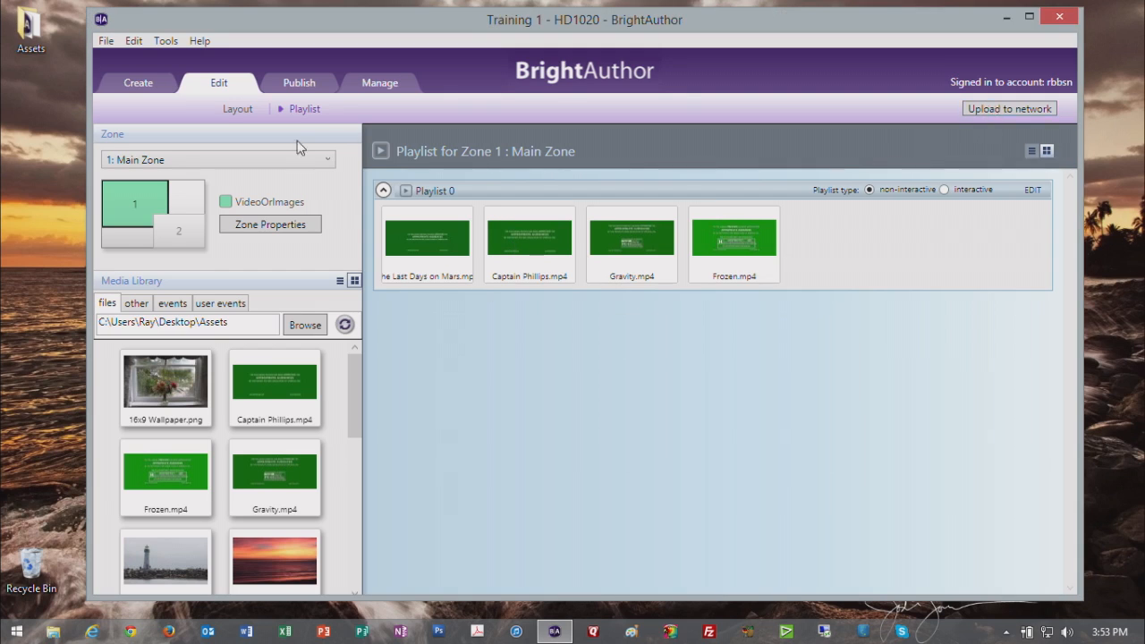
# Return to the BrightSign Network publishing schedule and select XD Players as the group to schedule
pyautogui.click(300, 82)
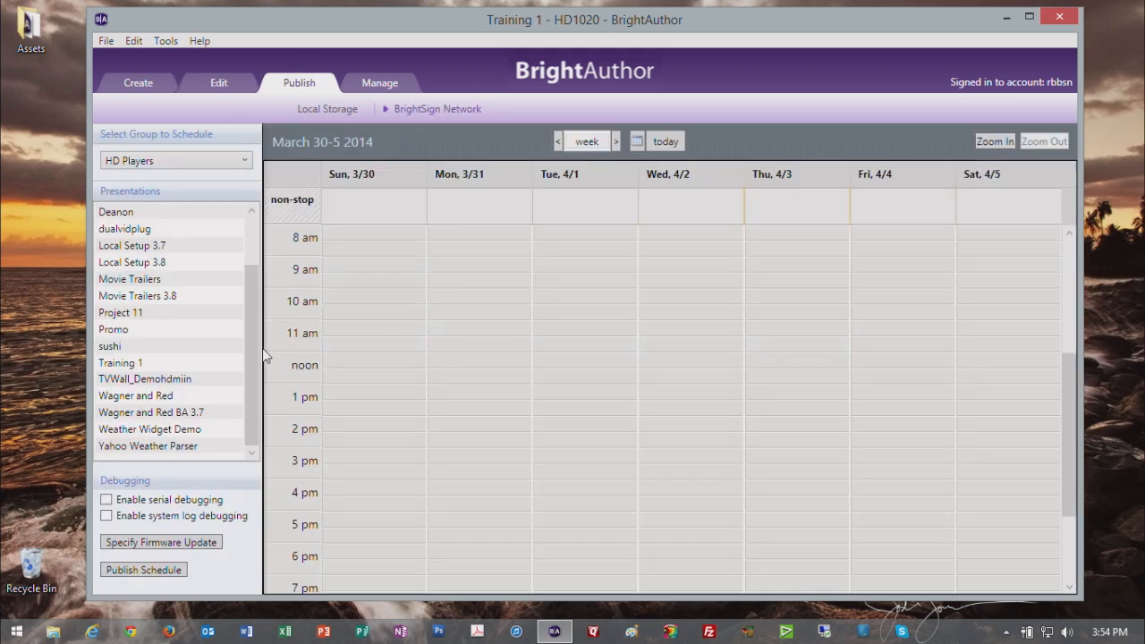
pyautogui.scroll(2, 246, 316)
pyautogui.scroll(-2, 248, 388)
pyautogui.click(202, 166)
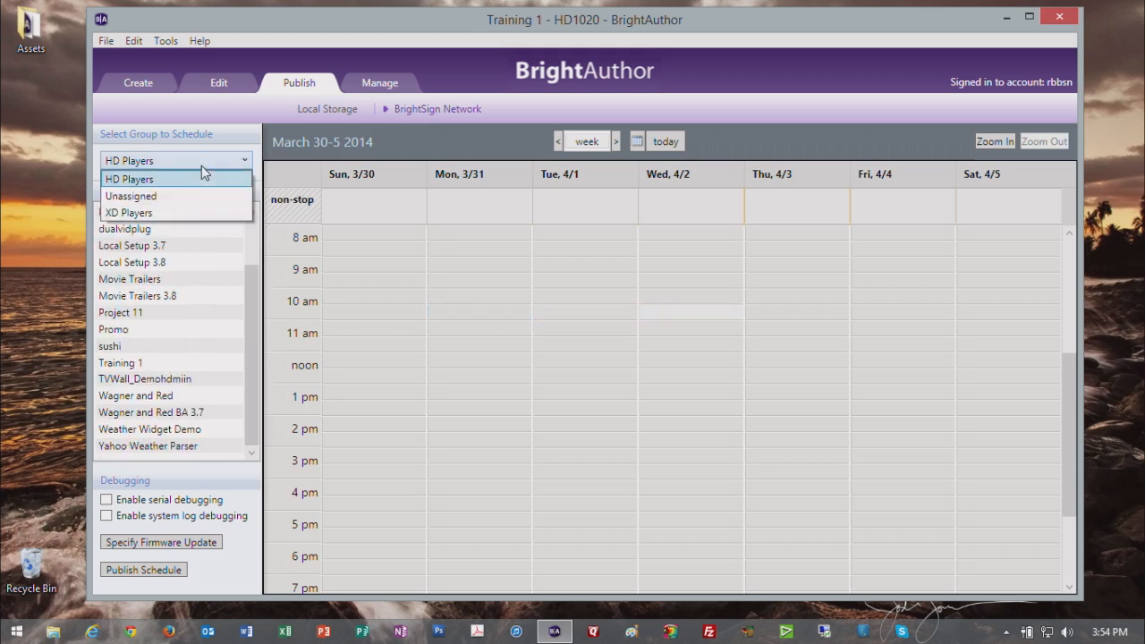
pyautogui.click(193, 166)
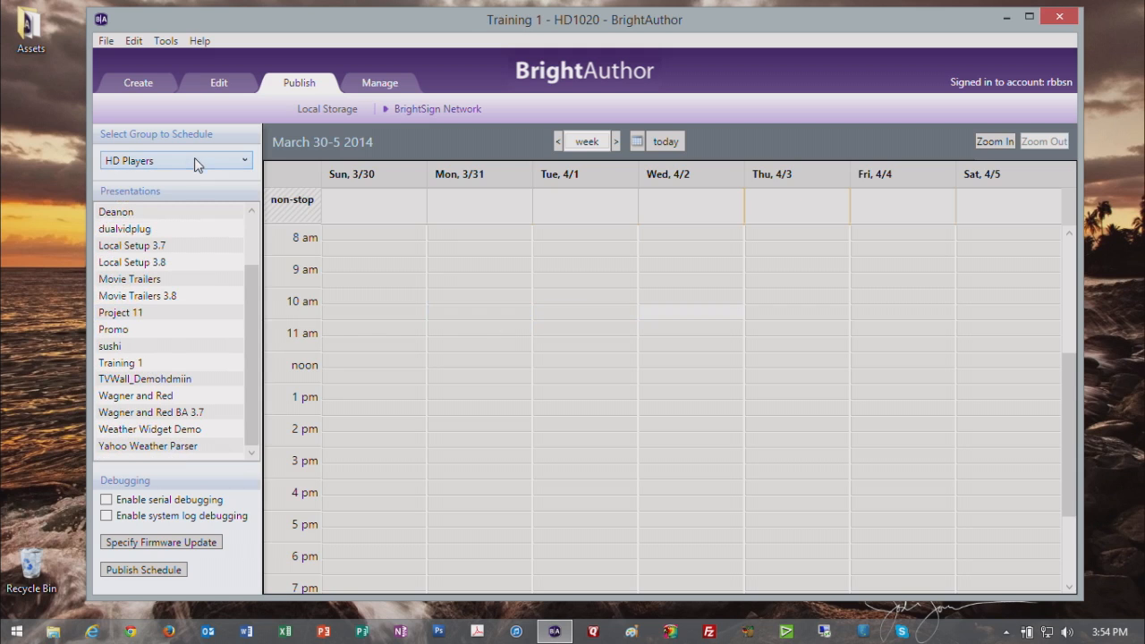
pyautogui.click(189, 165)
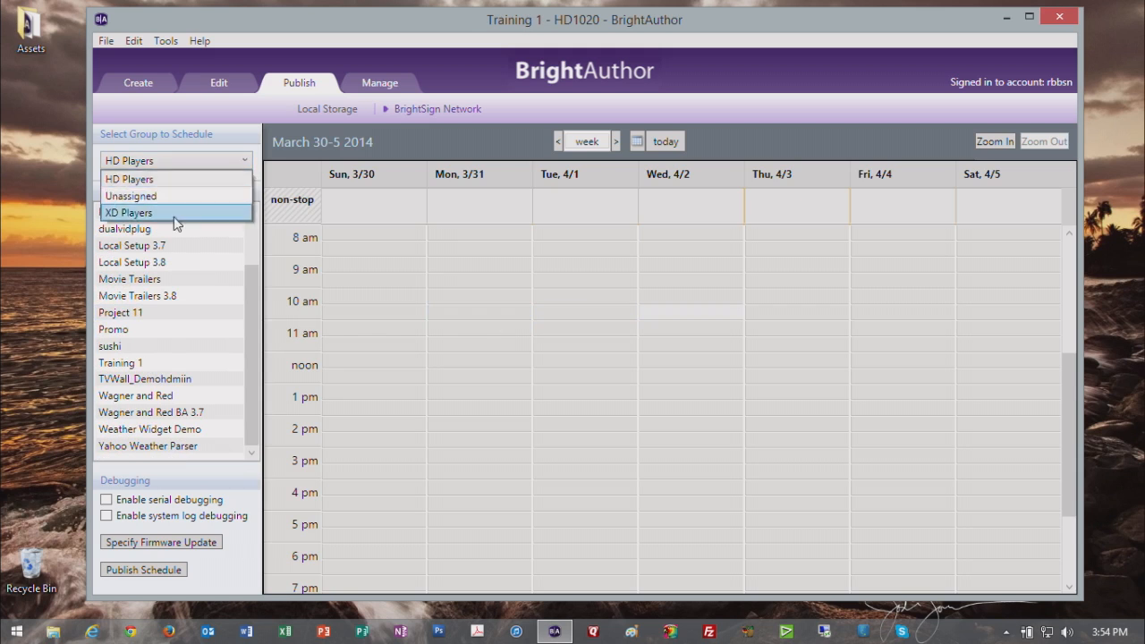
pyautogui.click(174, 215)
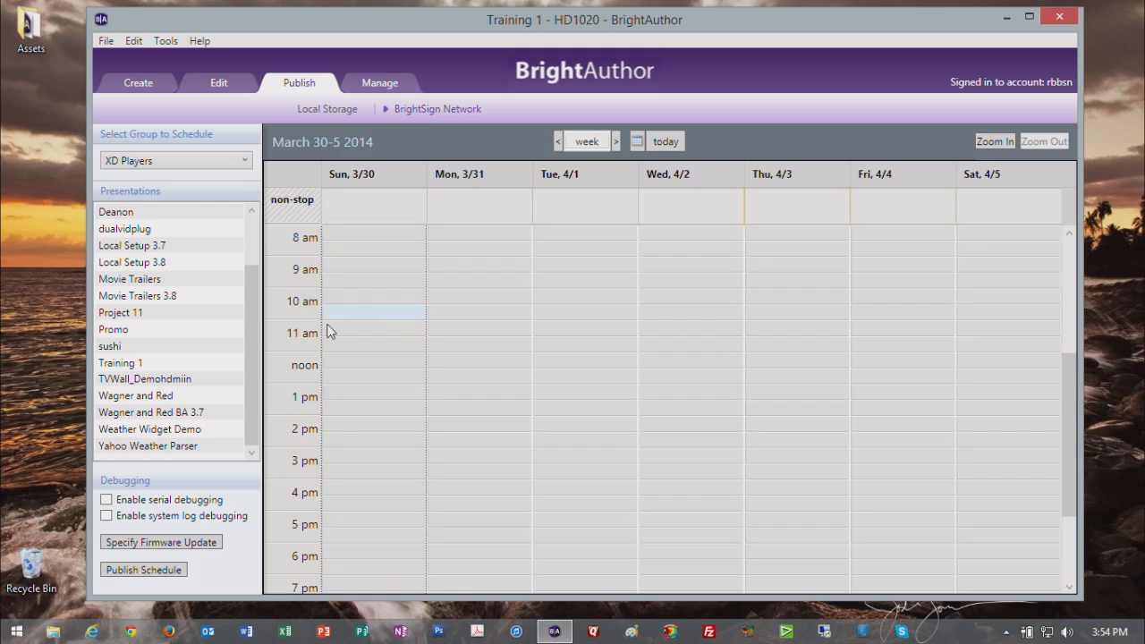
# Add the Training 1 presentation to the XD Players schedule at 11 AM on Sunday 3/30 and make it active all day, every day
pyautogui.moveTo(120, 362); pyautogui.dragTo(409, 324)
pyautogui.doubleClick(384, 338)
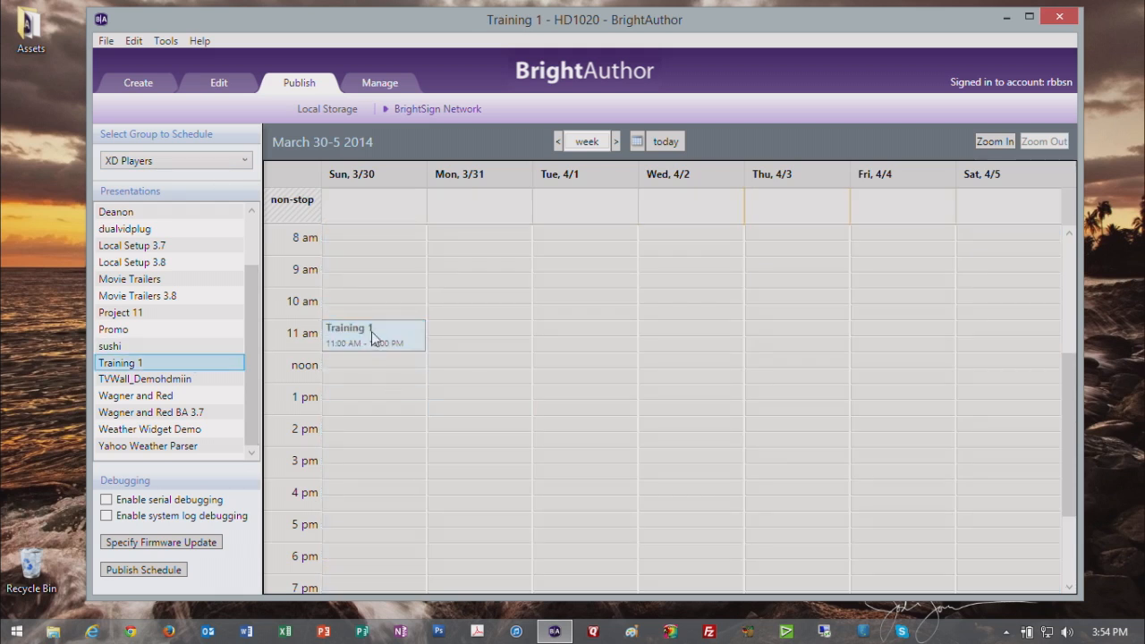
pyautogui.click(492, 174)
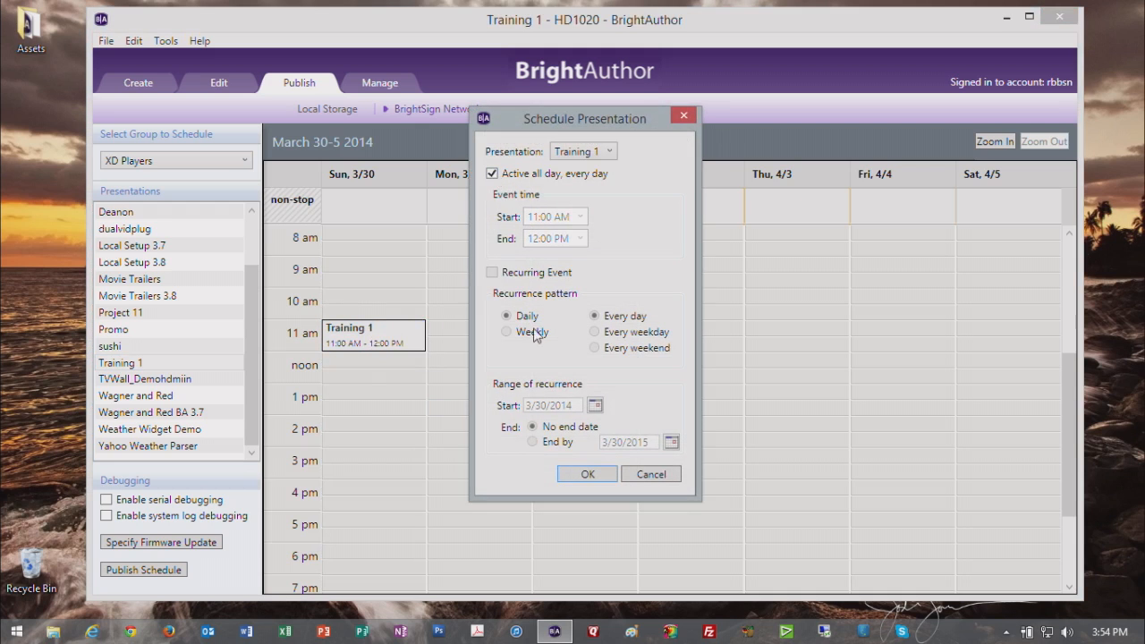
pyautogui.click(587, 473)
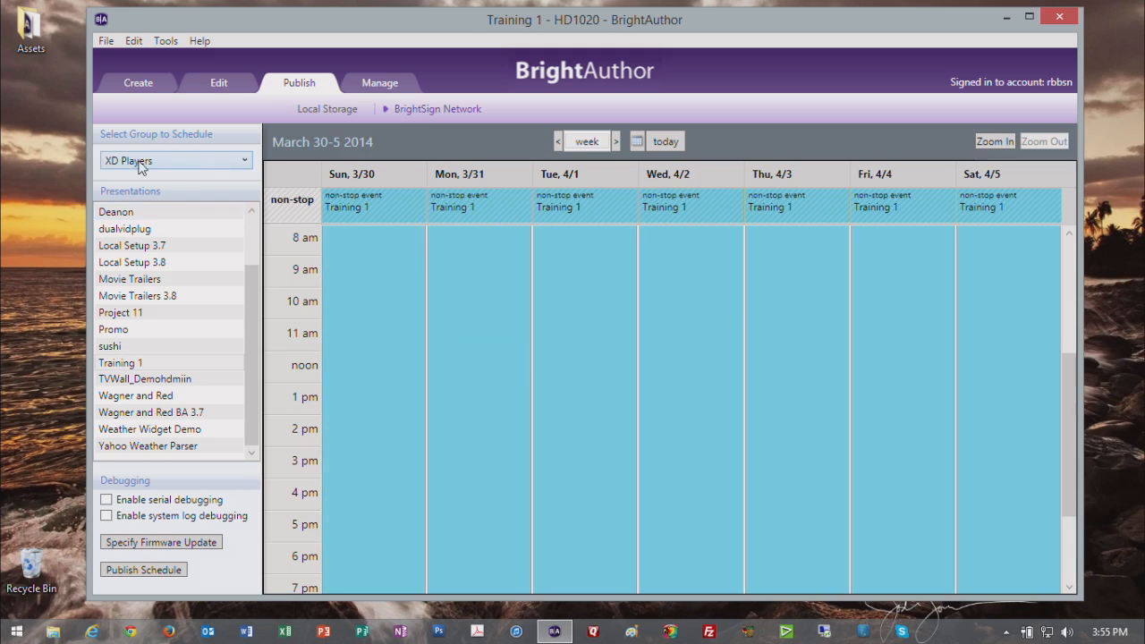
# Publish the Training 1 schedule to the XD Players group and dismiss the confirmation
pyautogui.click(144, 570)
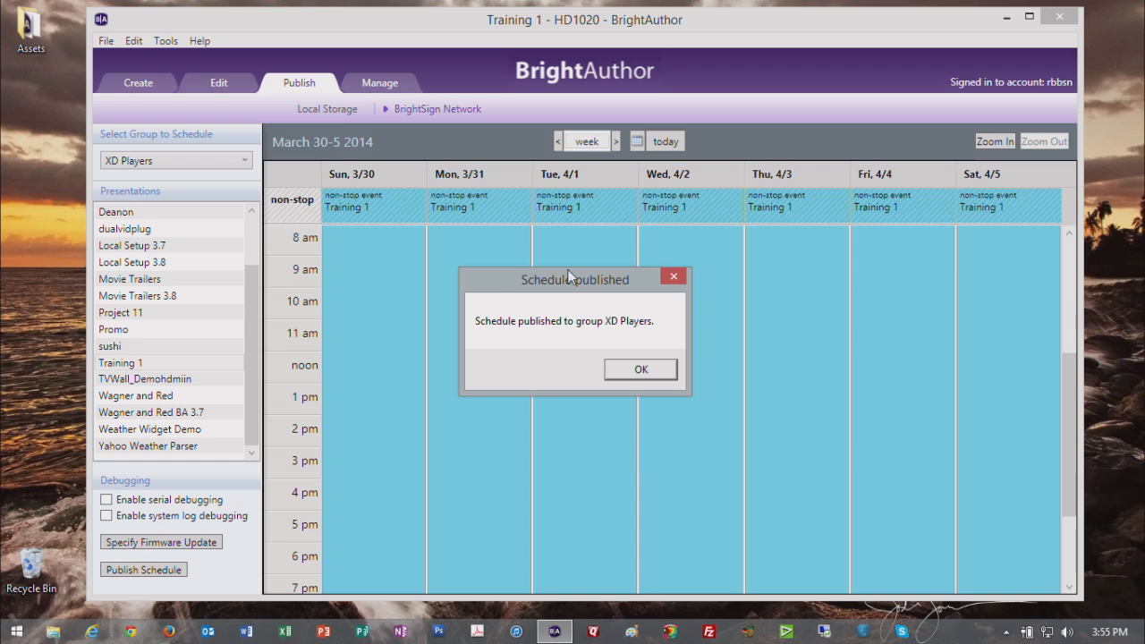
pyautogui.click(635, 370)
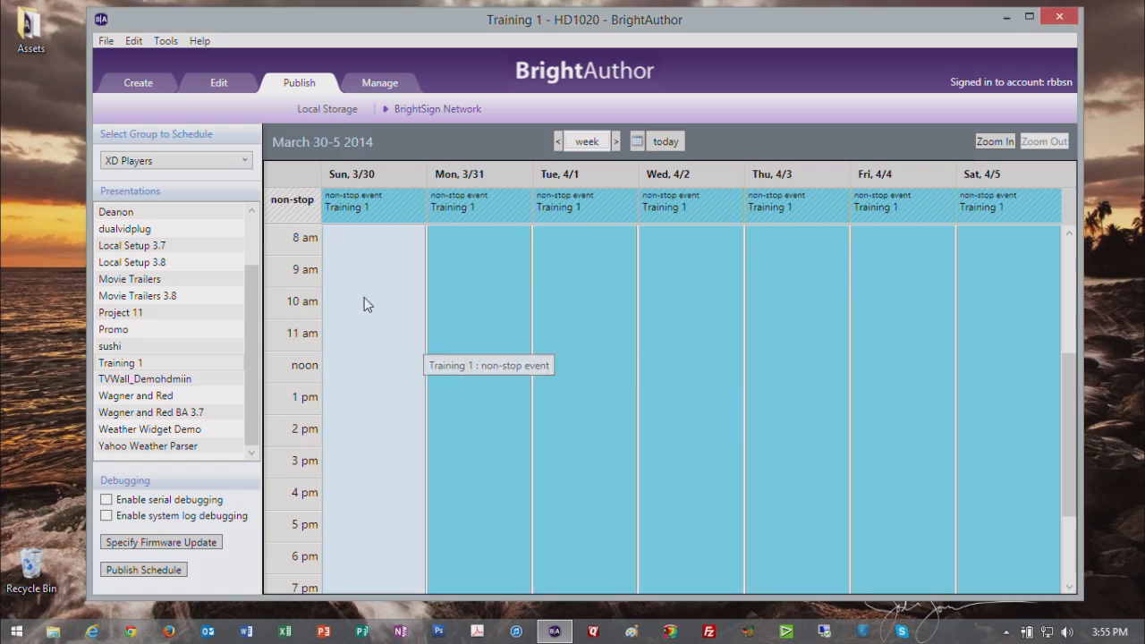
pyautogui.moveTo(373, 204); pyautogui.dragTo(199, 277)
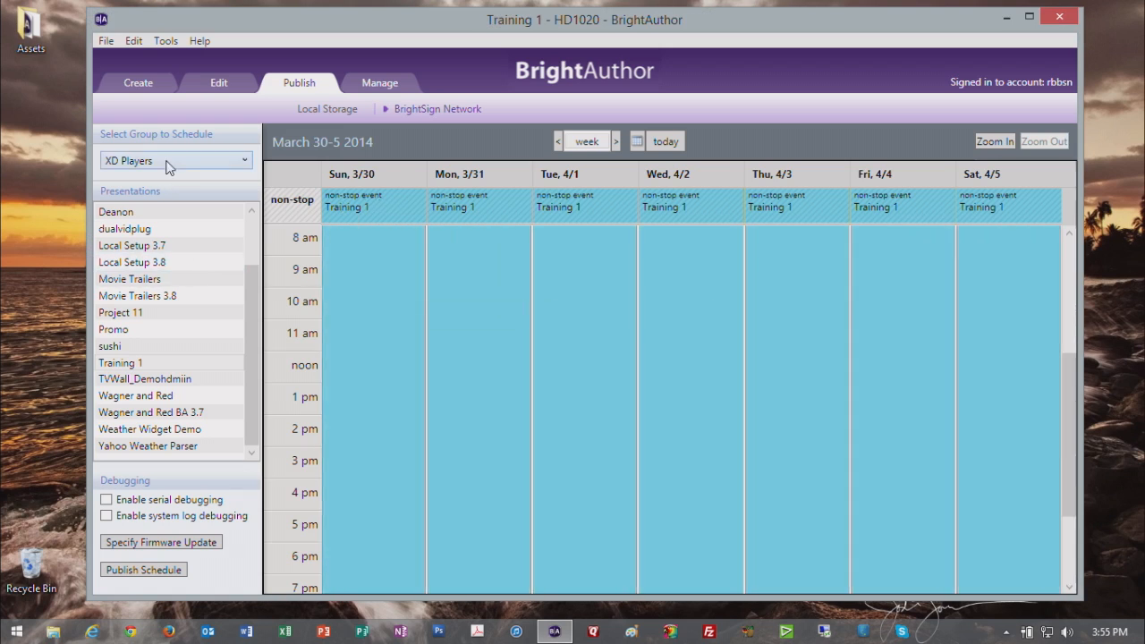
# Open the network status overview, expand the XD Players group and refresh its device details
pyautogui.click(386, 84)
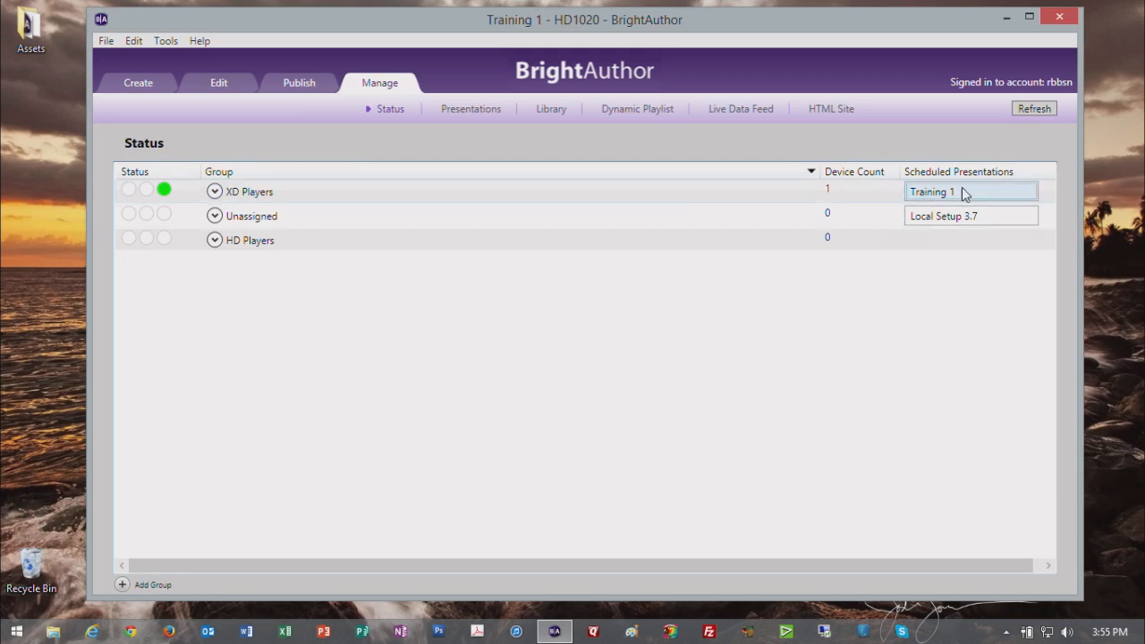
pyautogui.click(215, 192)
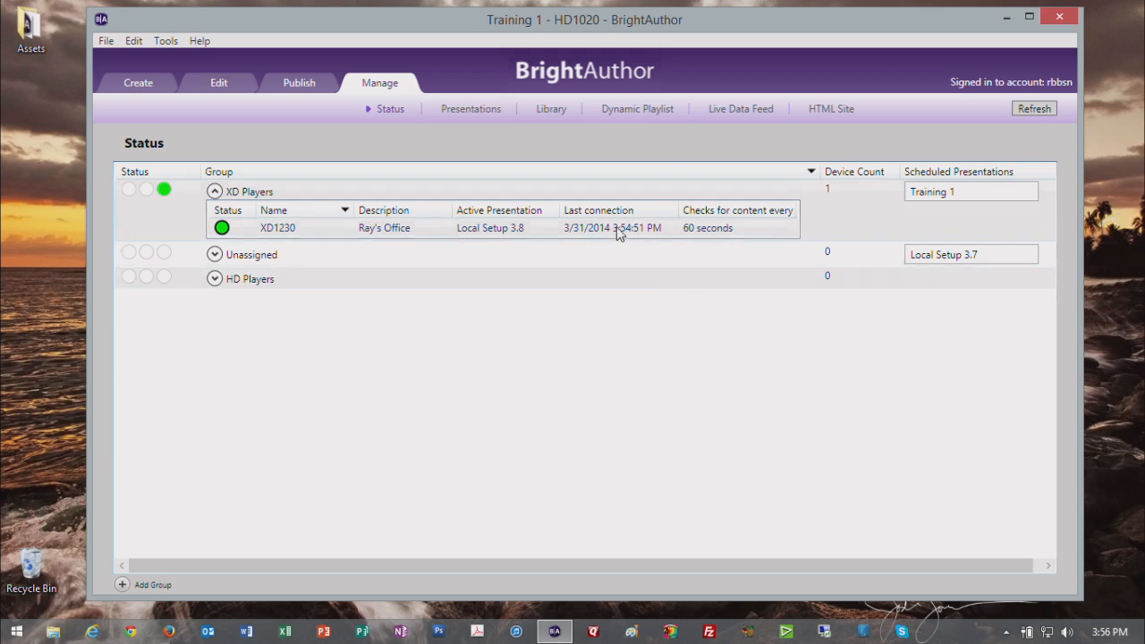
pyautogui.click(1029, 109)
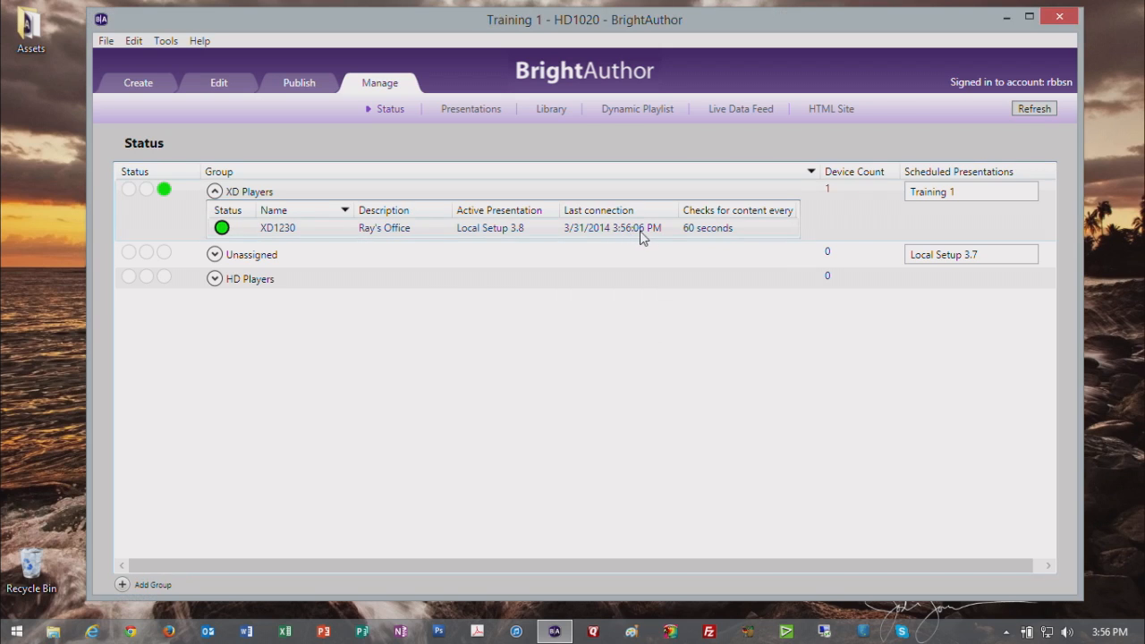
# Review the download progress of all files for the XD1230 player, refresh it once and close the report
pyautogui.rightClick(494, 231)
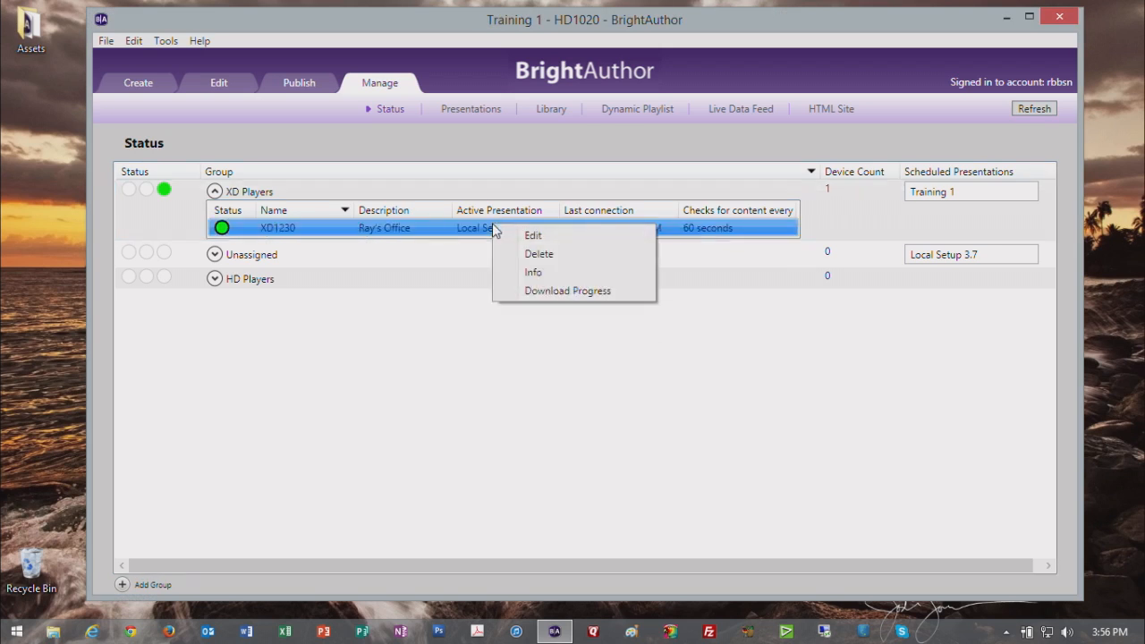
pyautogui.click(549, 292)
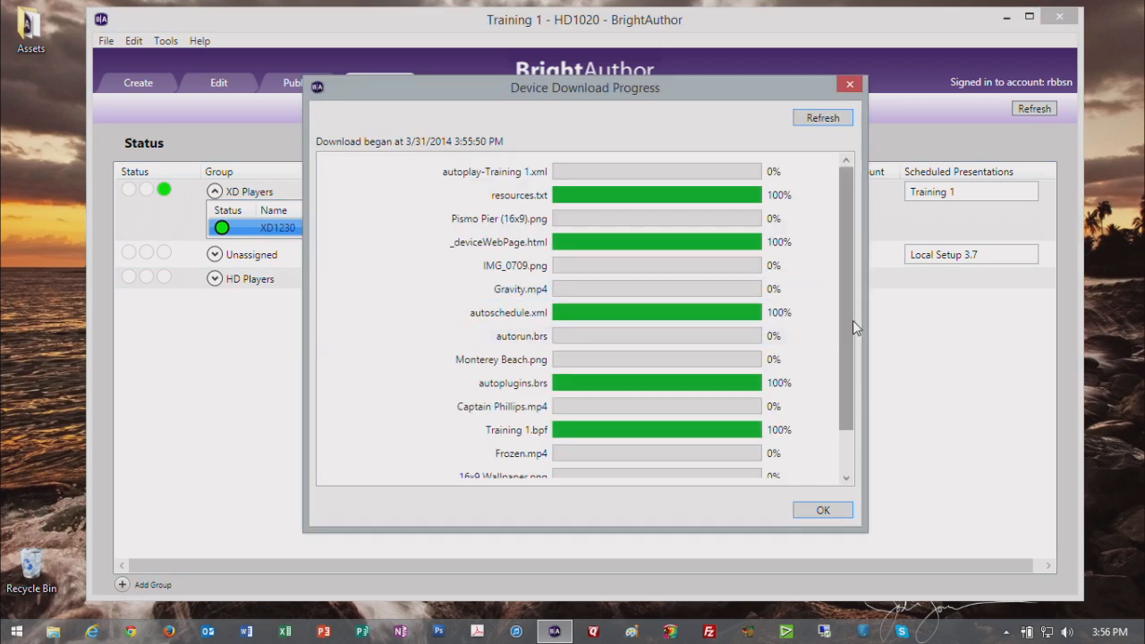
pyautogui.moveTo(842, 312); pyautogui.dragTo(840, 396)
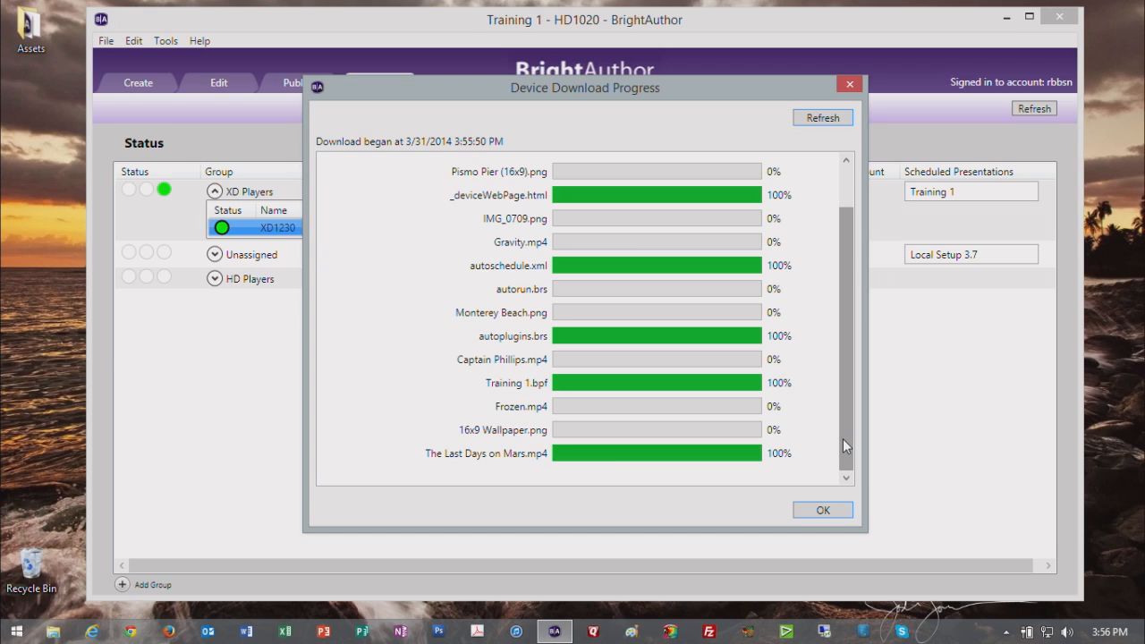
pyautogui.moveTo(843, 438); pyautogui.dragTo(840, 380)
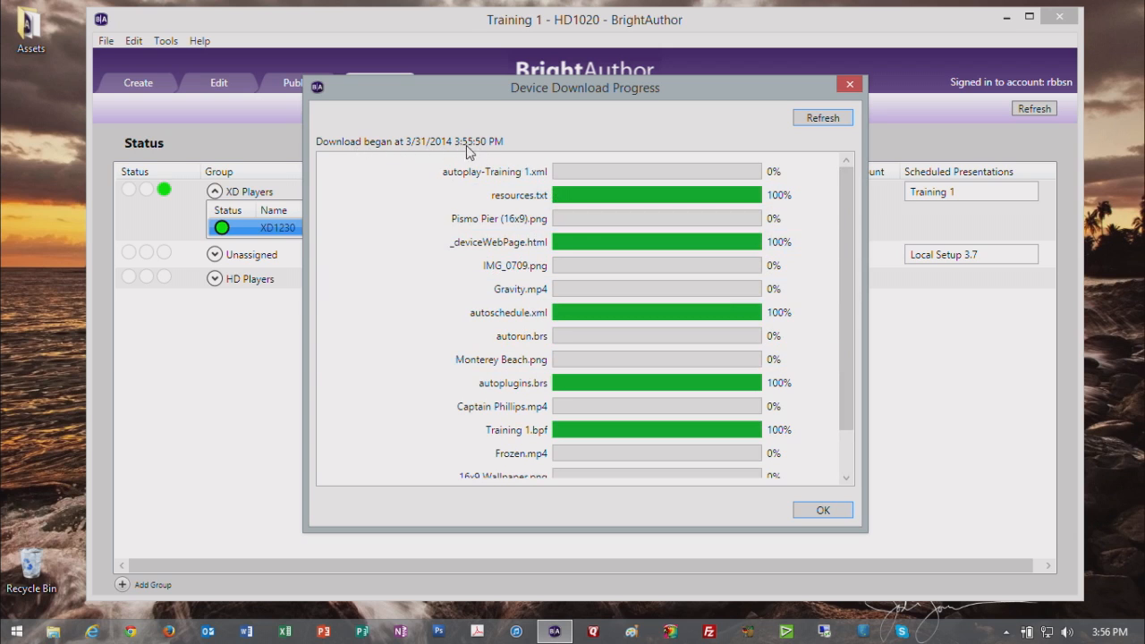
pyautogui.moveTo(844, 376); pyautogui.dragTo(824, 340)
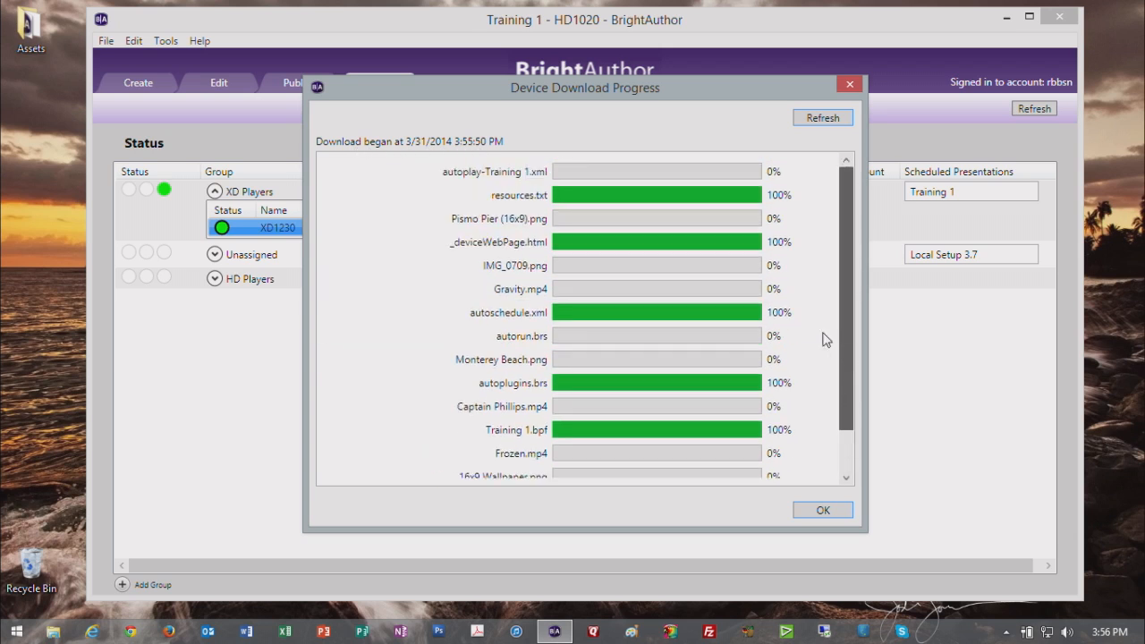
pyautogui.click(819, 119)
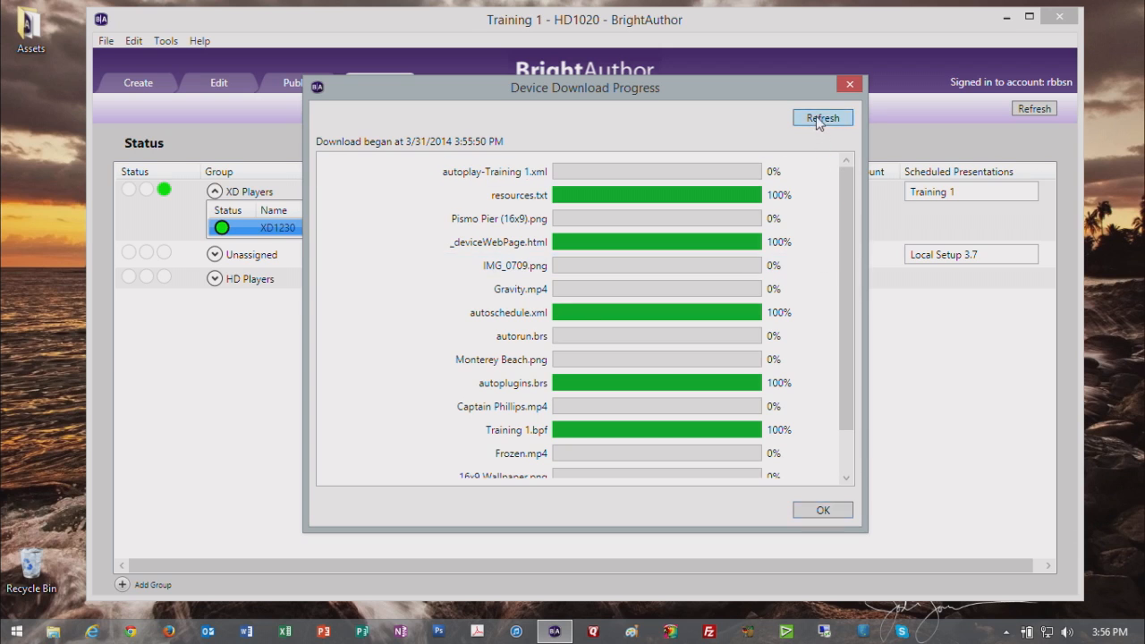
pyautogui.moveTo(846, 197); pyautogui.dragTo(846, 240)
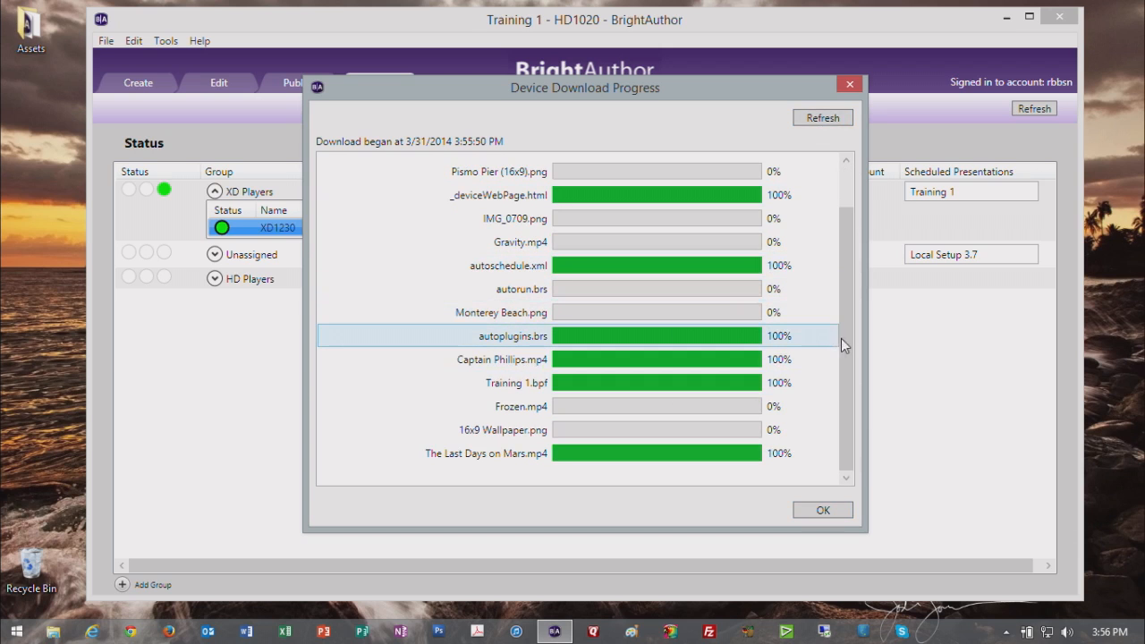
pyautogui.click(833, 510)
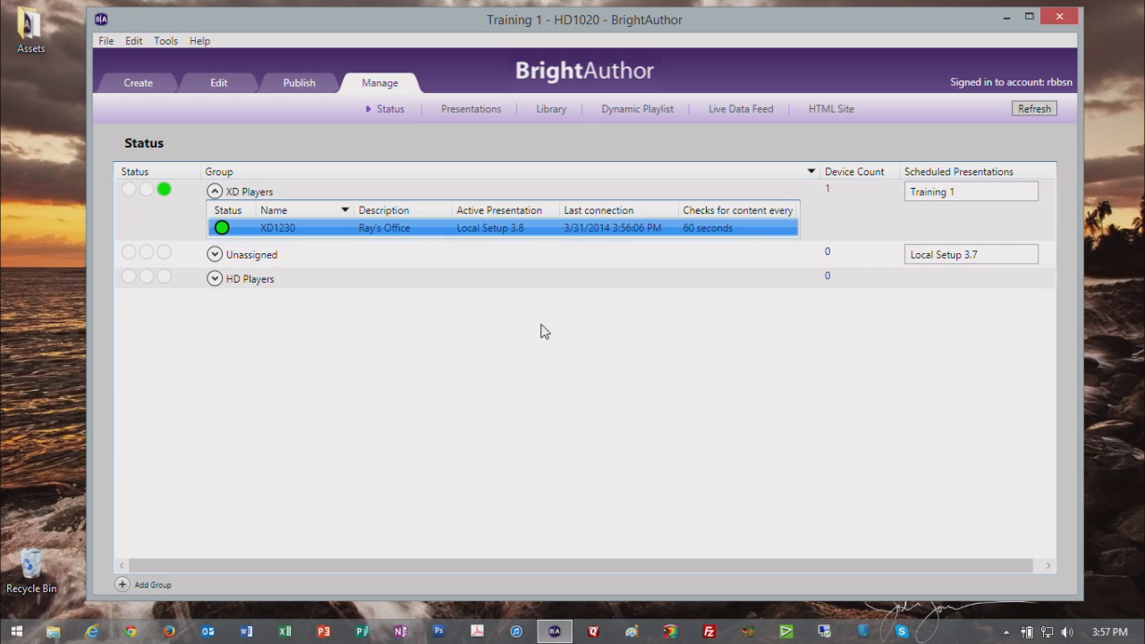
# Return to the publishing schedule and examine which groups are available, keeping XD Players selected
pyautogui.click(301, 85)
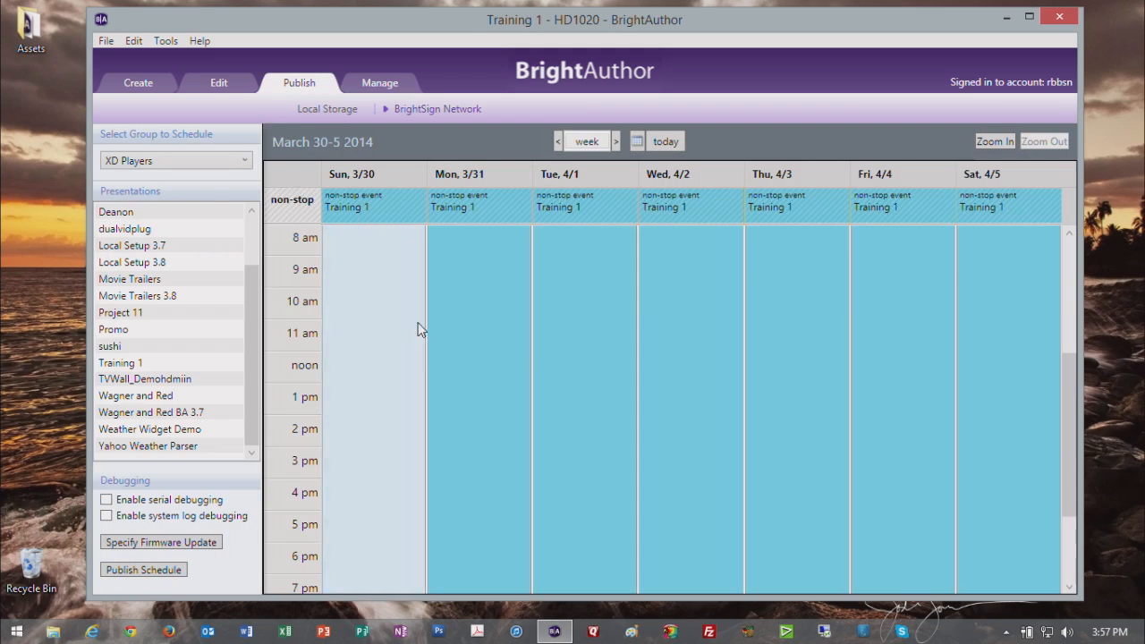
pyautogui.click(211, 159)
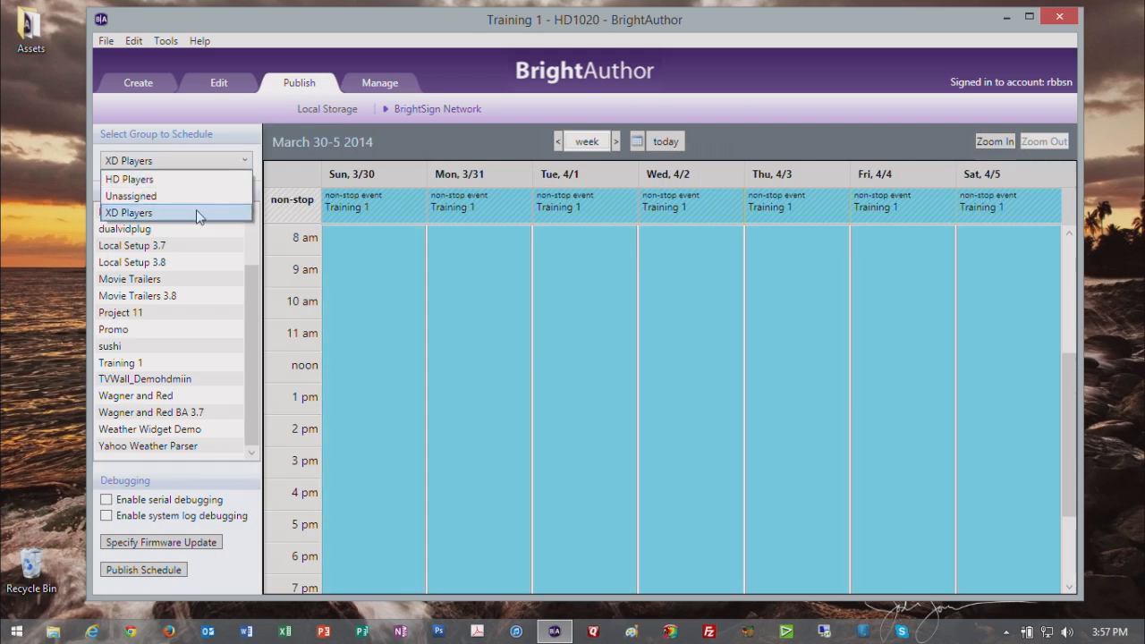
pyautogui.click(187, 162)
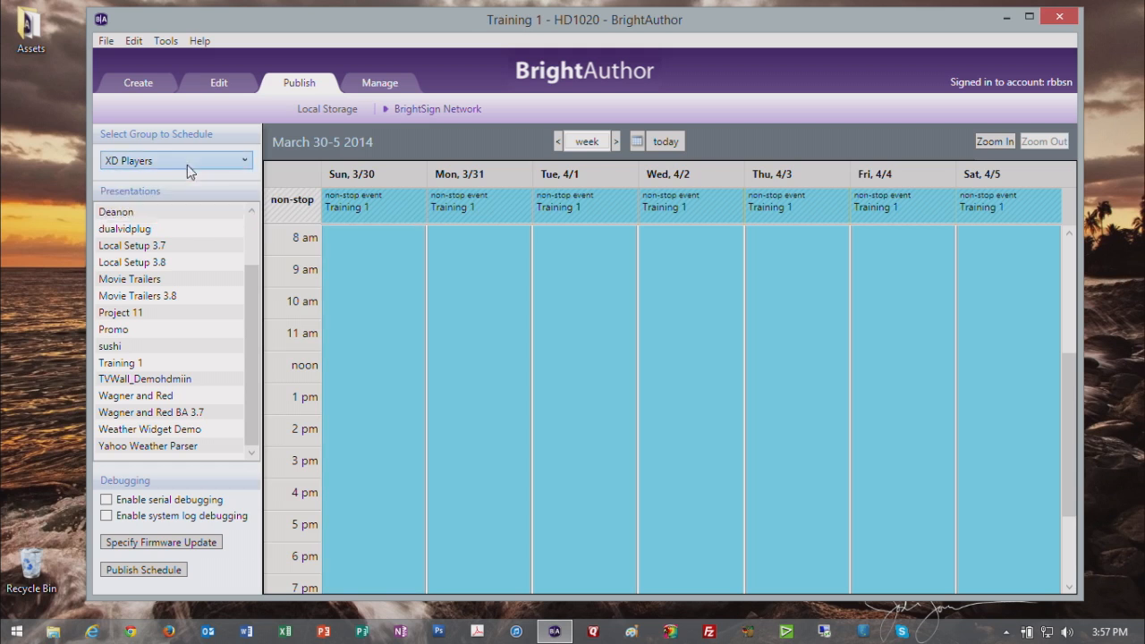
# Go back to the status overview and inspect the devices of the XD Players, Unassigned and HD Players groups, leaving all groups collapsed
pyautogui.click(379, 83)
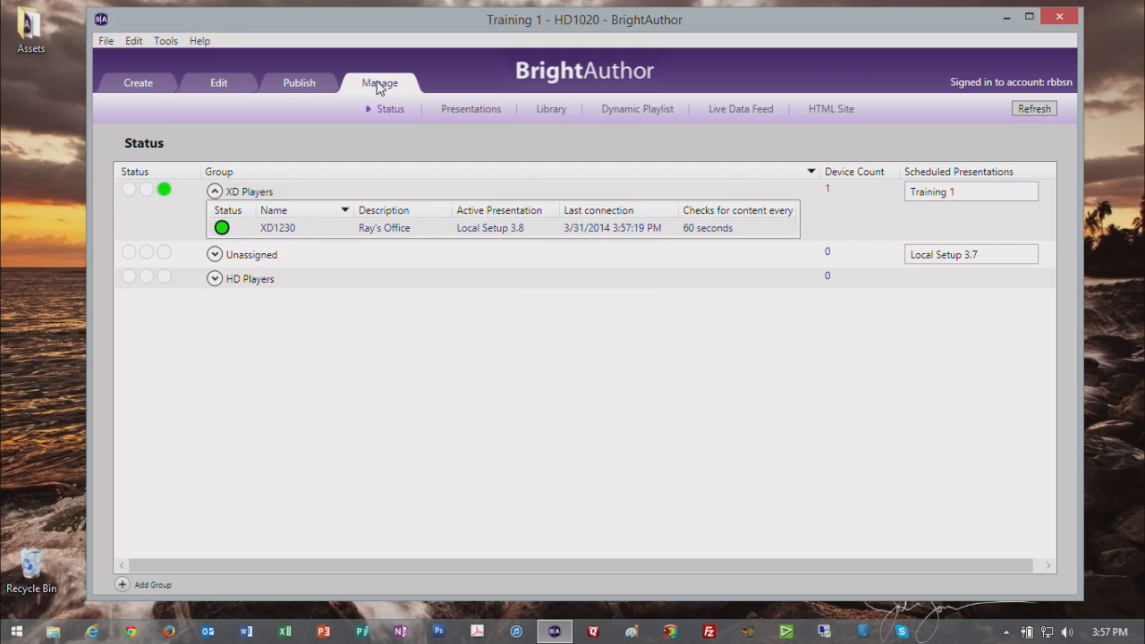
pyautogui.click(214, 192)
pyautogui.click(212, 241)
pyautogui.click(213, 242)
pyautogui.click(214, 218)
pyautogui.click(214, 218)
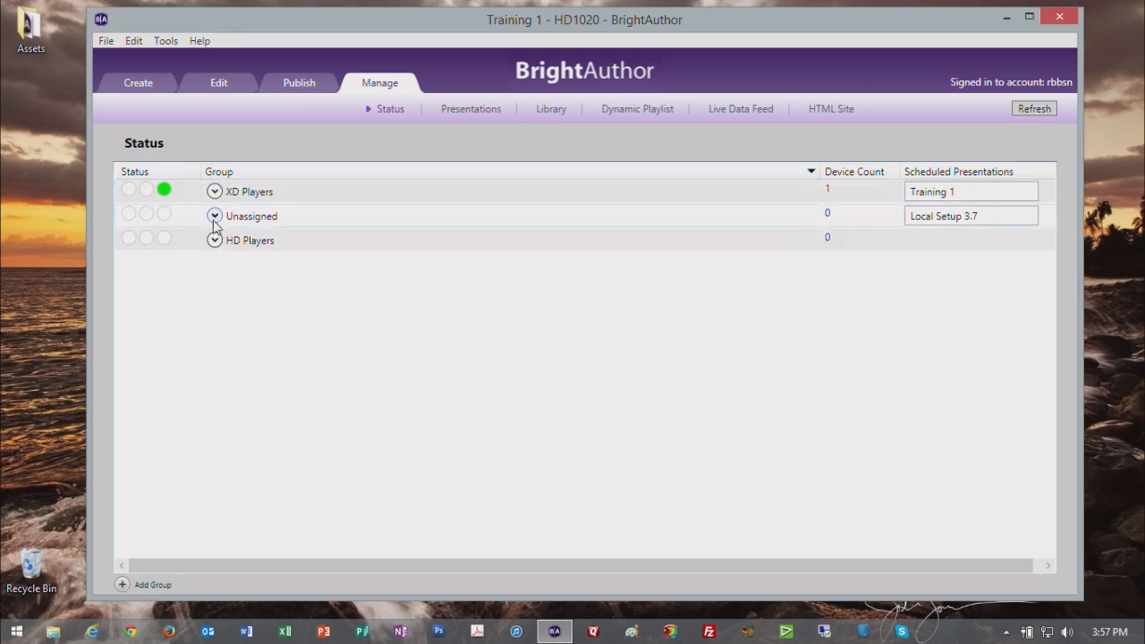
pyautogui.click(214, 240)
pyautogui.click(214, 240)
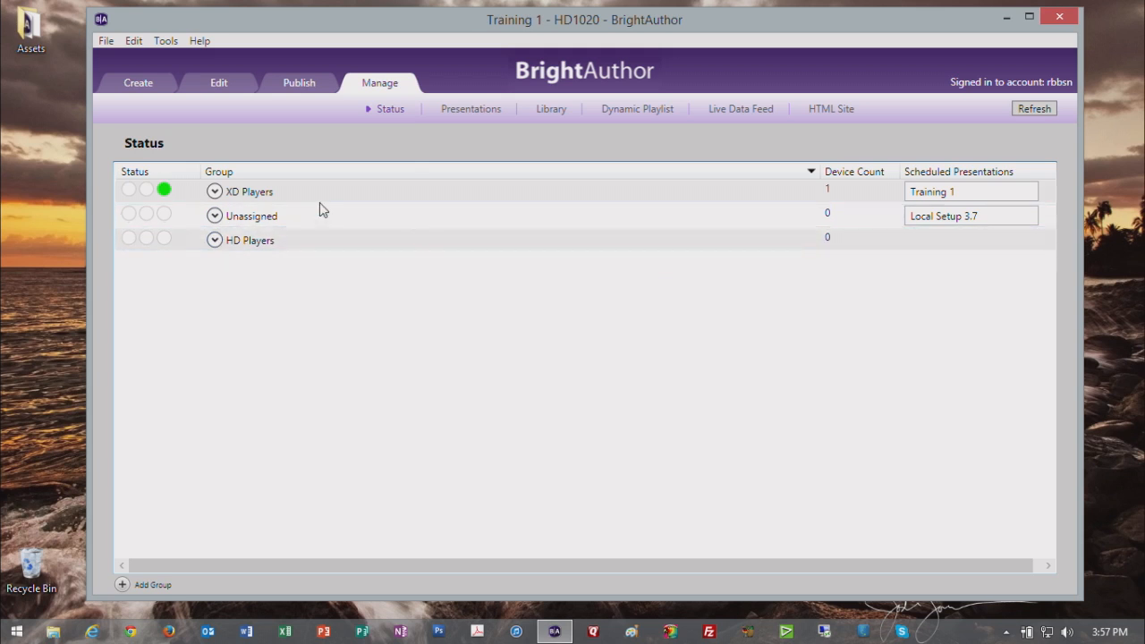
pyautogui.click(214, 192)
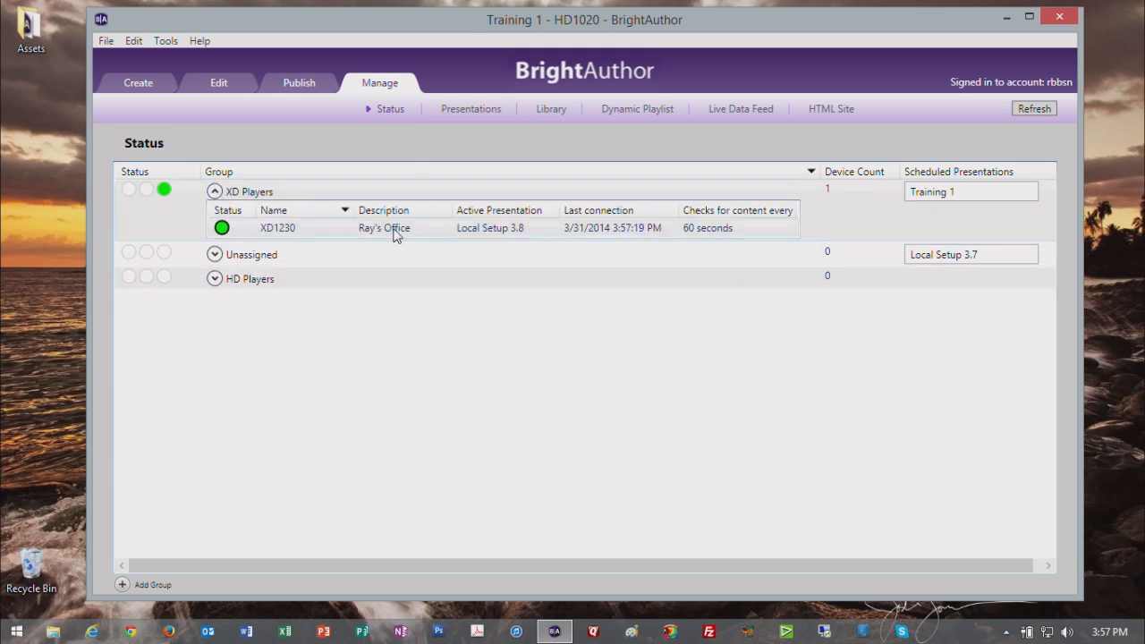
pyautogui.click(215, 192)
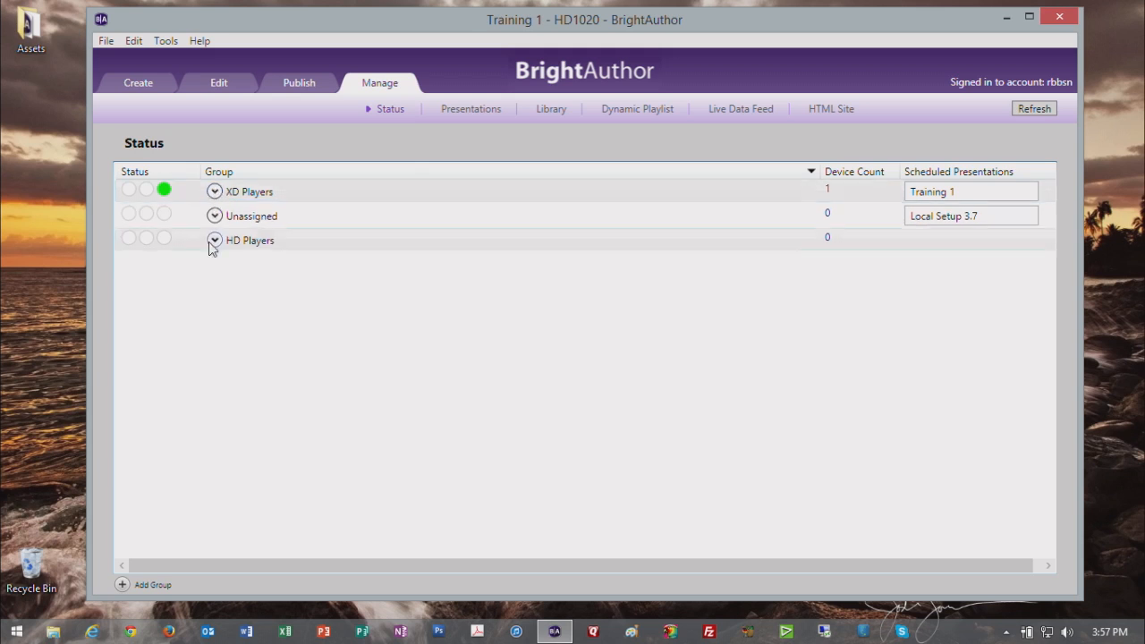
# Add a player group named with the owner's first name in possessive form followed by "New Group"
pyautogui.click(123, 585)
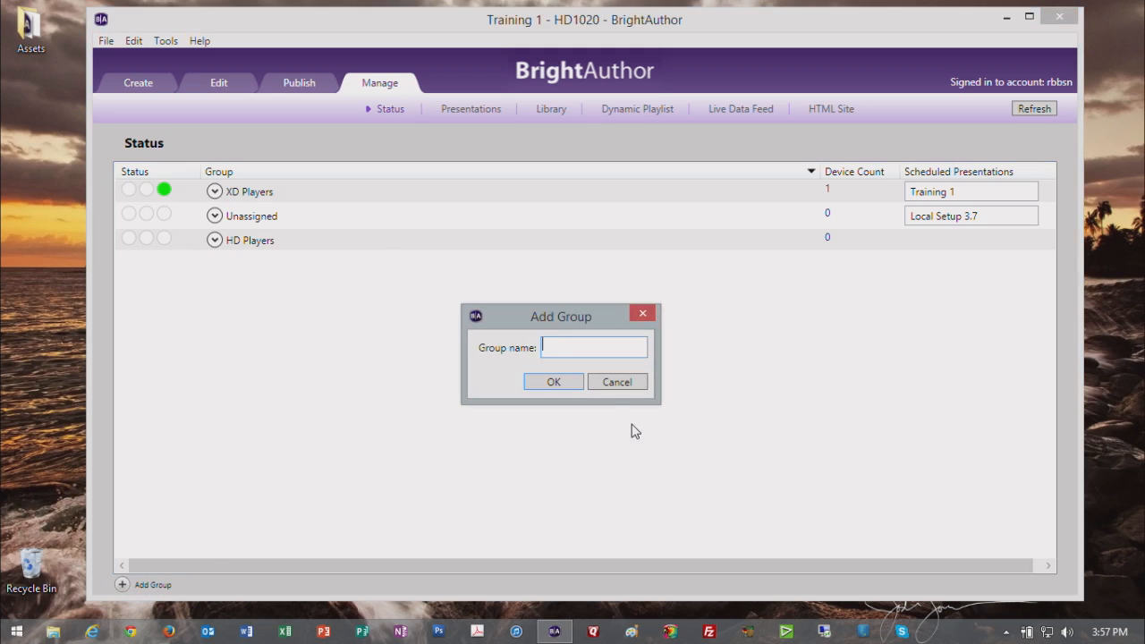
pyautogui.write("Ray's New Group")
pyautogui.click(549, 382)
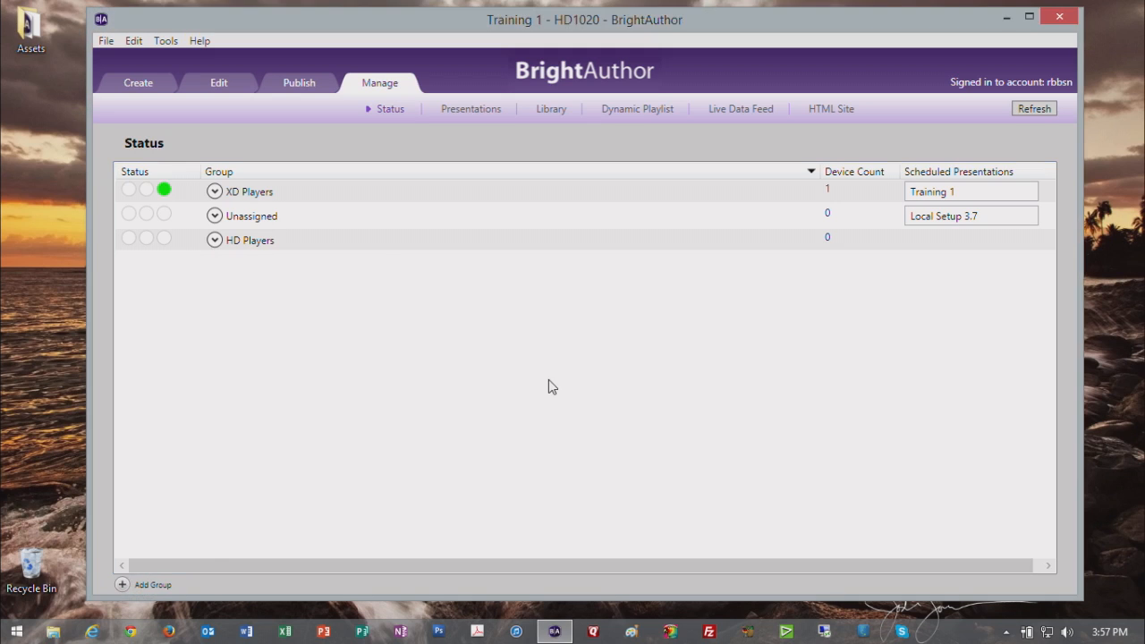